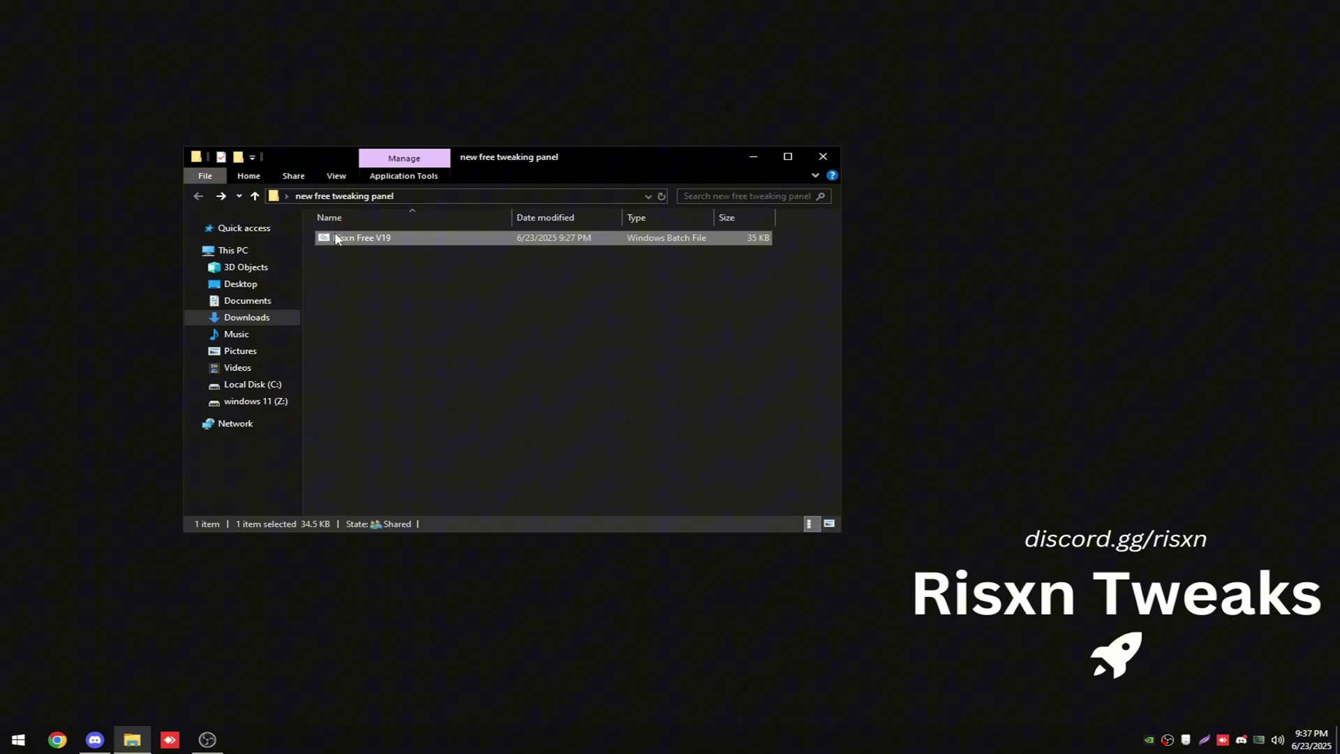
- Open the Risxn Free V19 script in Notepad++ to inspect its contents
{"action": "right_click", "coordinate": [335, 238]}
{"action": "left_click", "coordinate": [385, 310]}
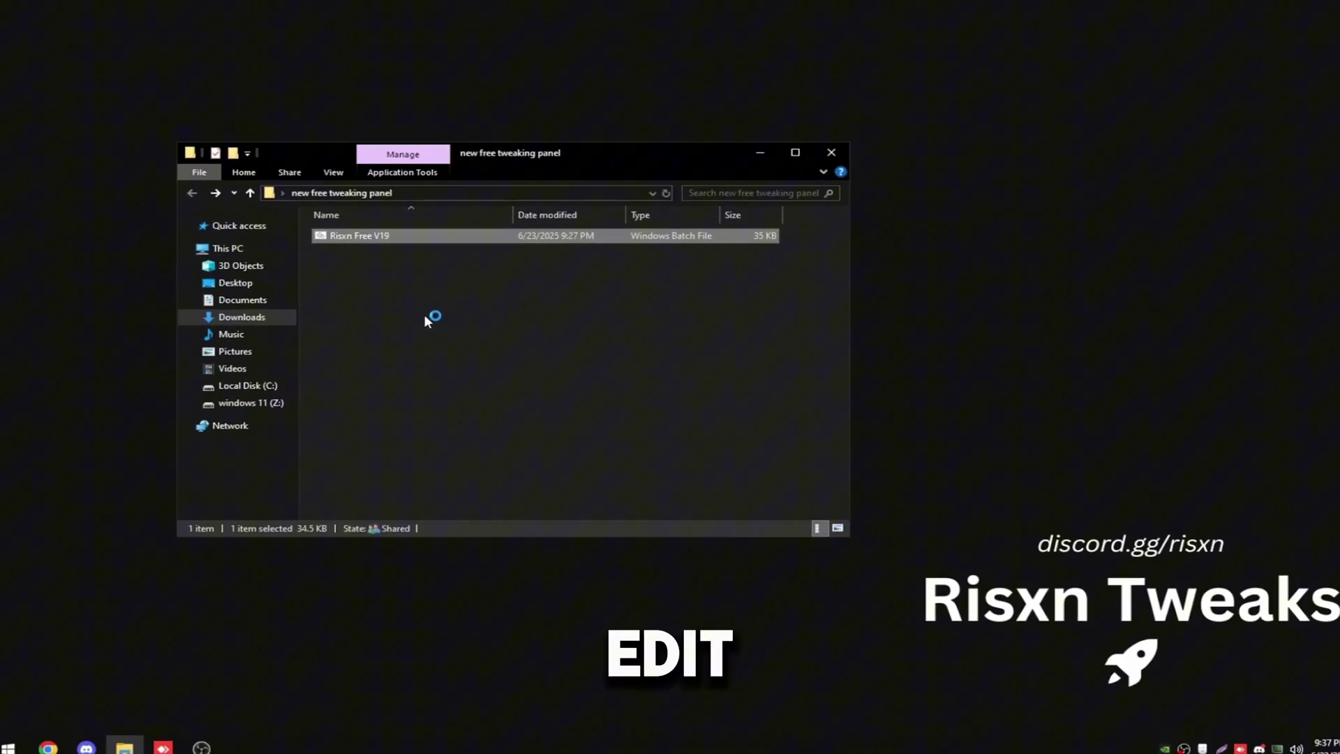
{"action": "left_click_drag", "start_coordinate": [1330, 105], "coordinate": [1319, 440]}
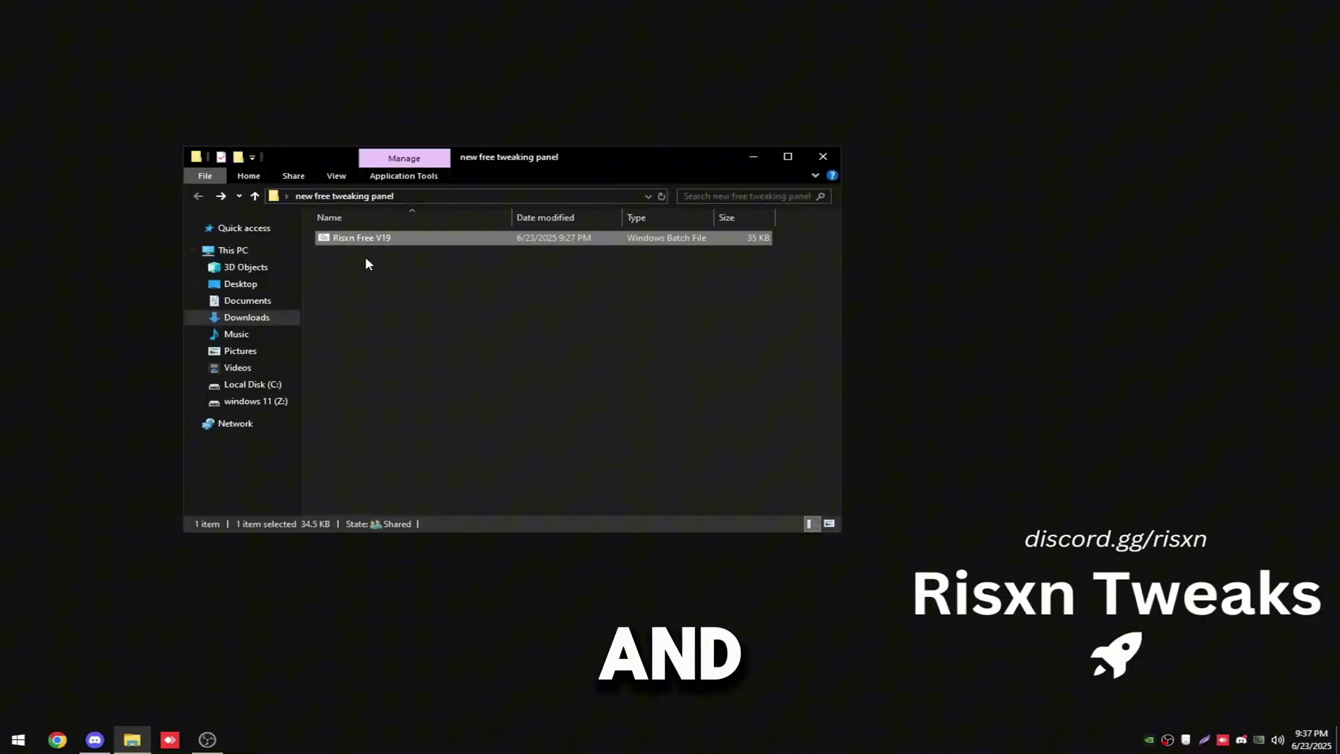
- Run Risxn Free V19 as administrator and minimise Explorer to show its main menu
{"action": "right_click", "coordinate": [375, 242]}
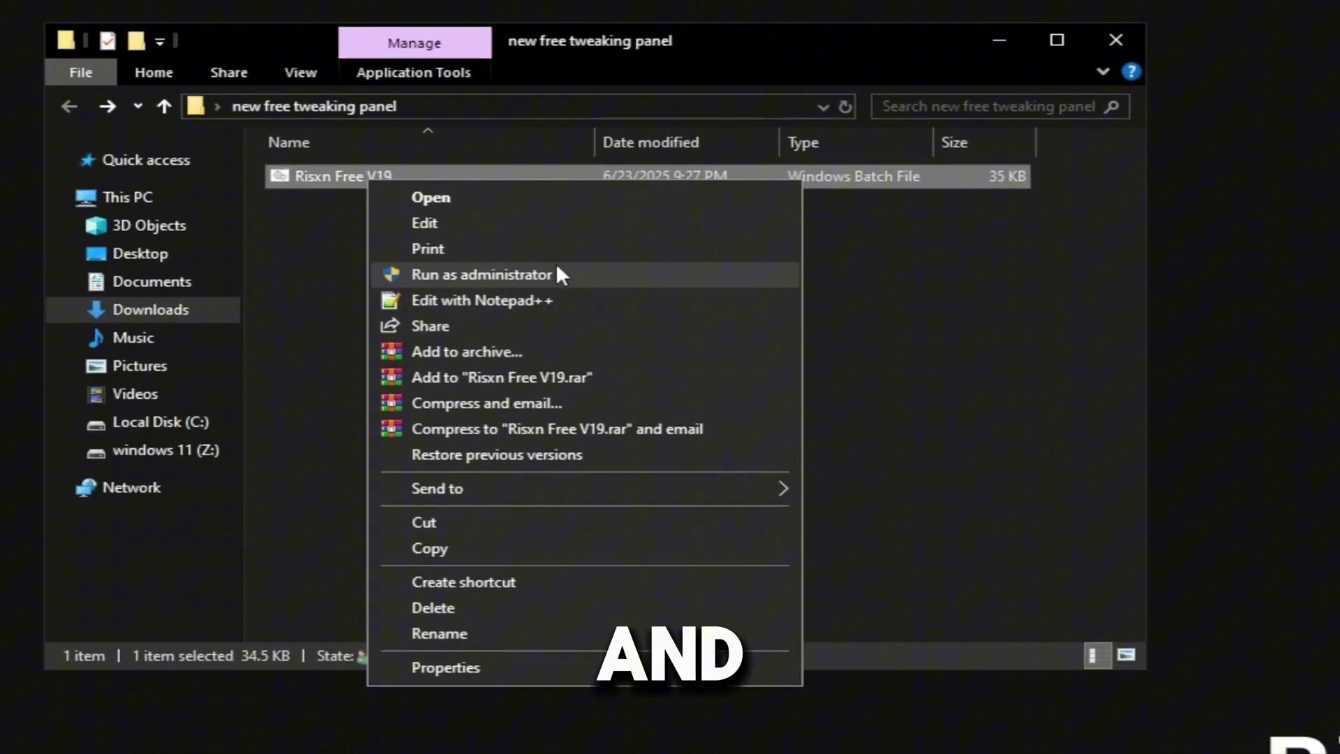
{"action": "left_click", "coordinate": [503, 275]}
{"action": "left_click", "coordinate": [740, 275]}
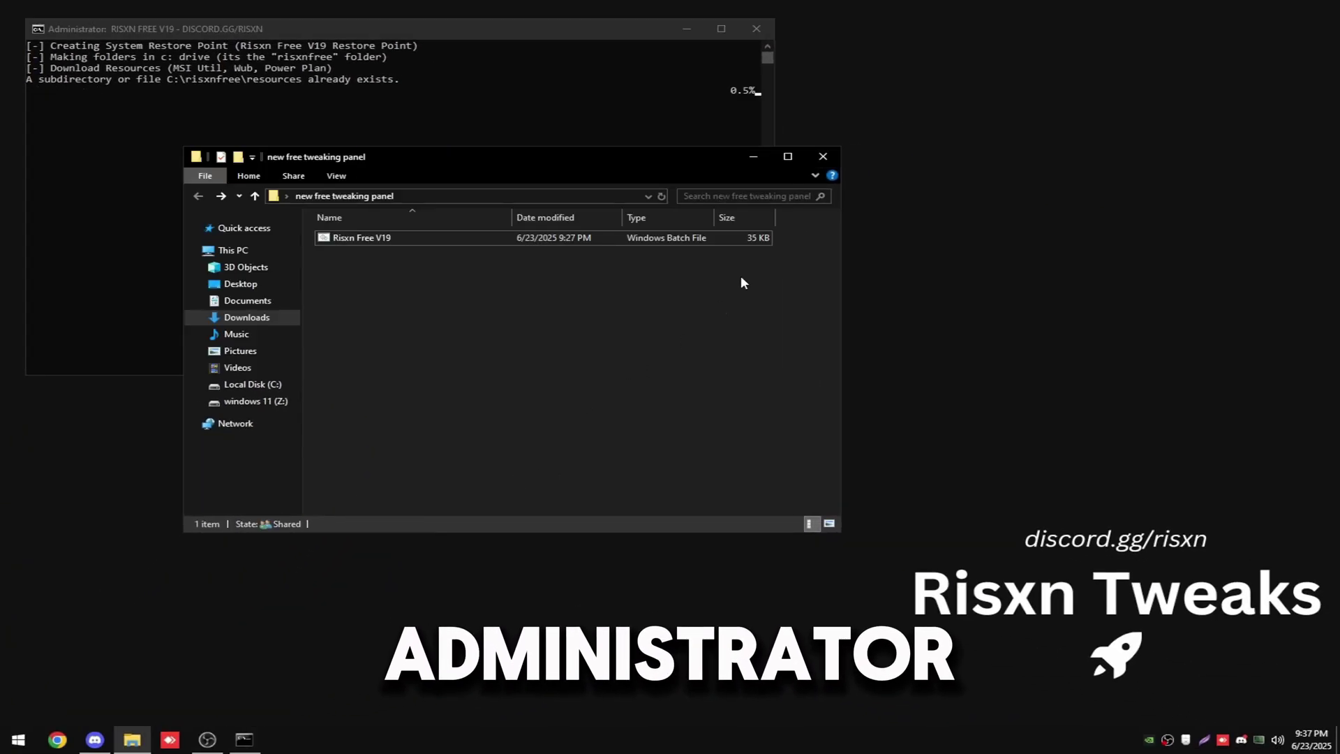
{"action": "left_click", "coordinate": [768, 162]}
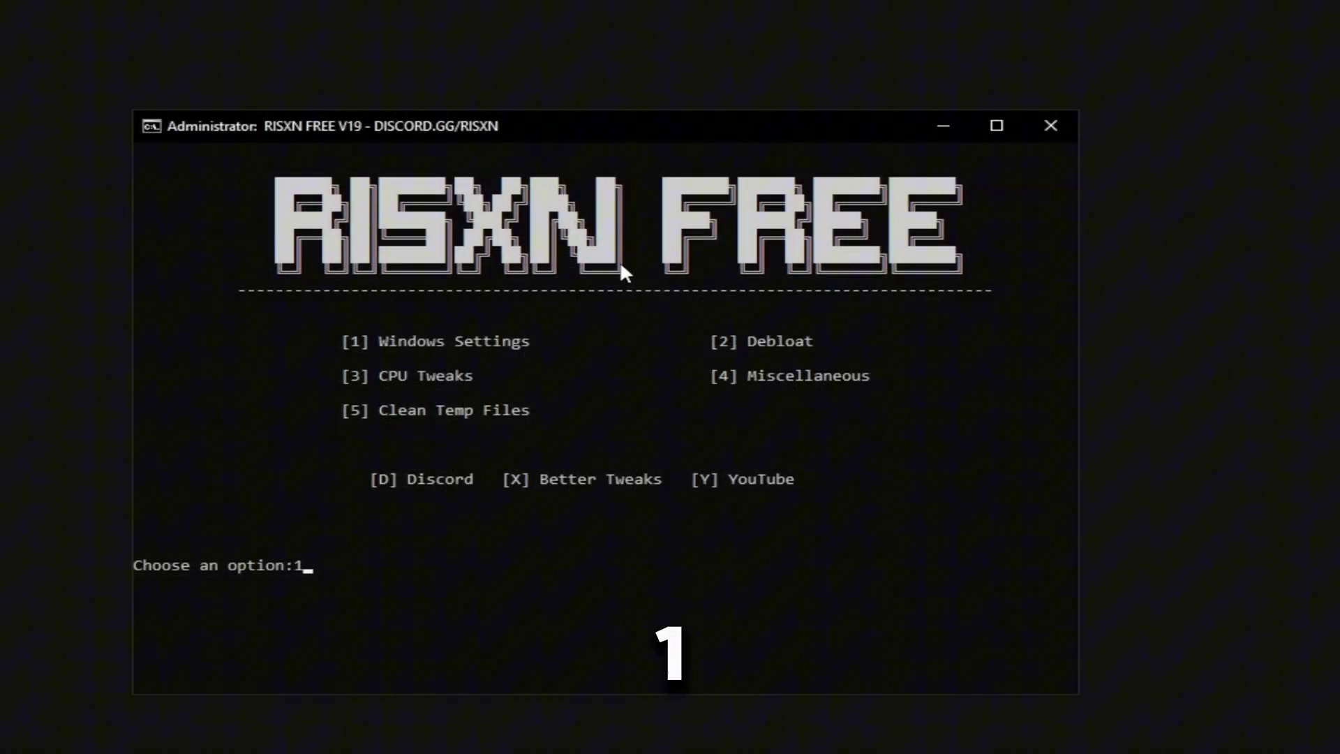
- Run Settings (option 1) under Windows Settings until it reports Windows Settings Fully Optimized
{"action": "key", "text": "Return"}
{"action": "type", "text": "1"}
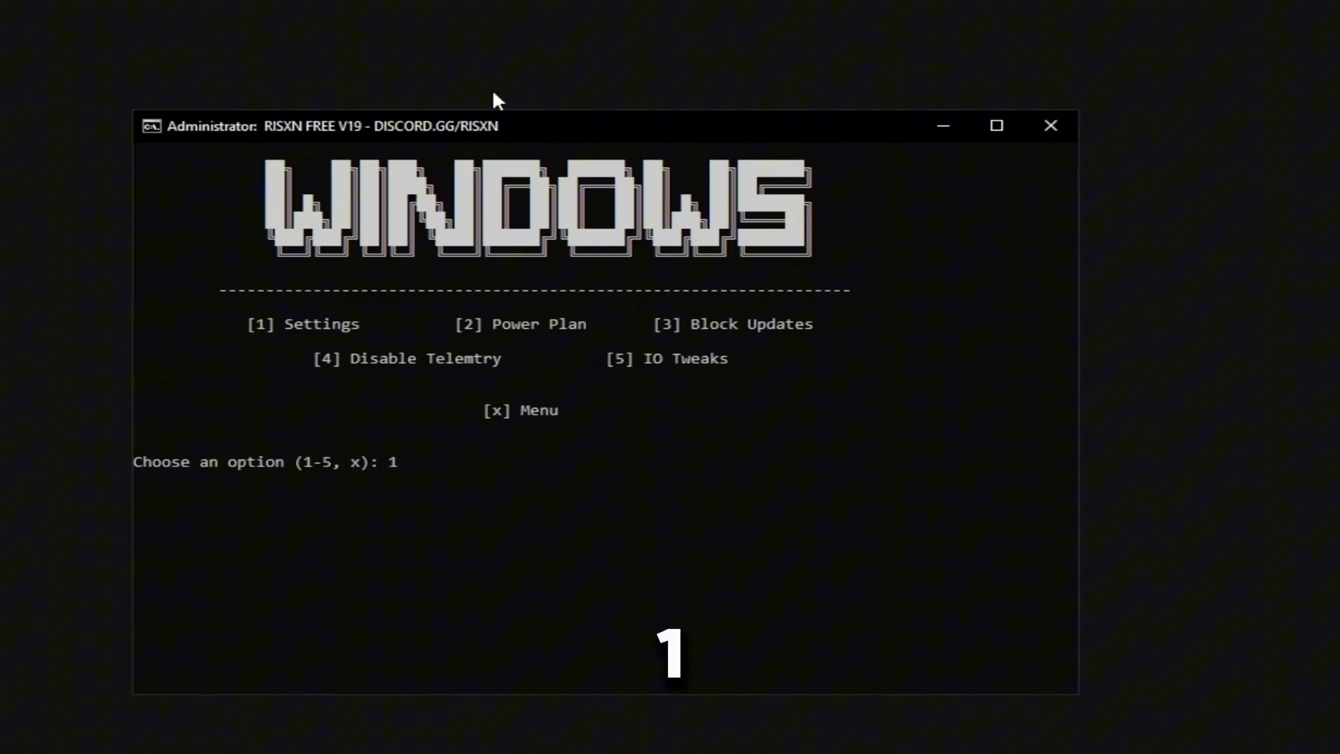
{"action": "key", "text": "Return"}
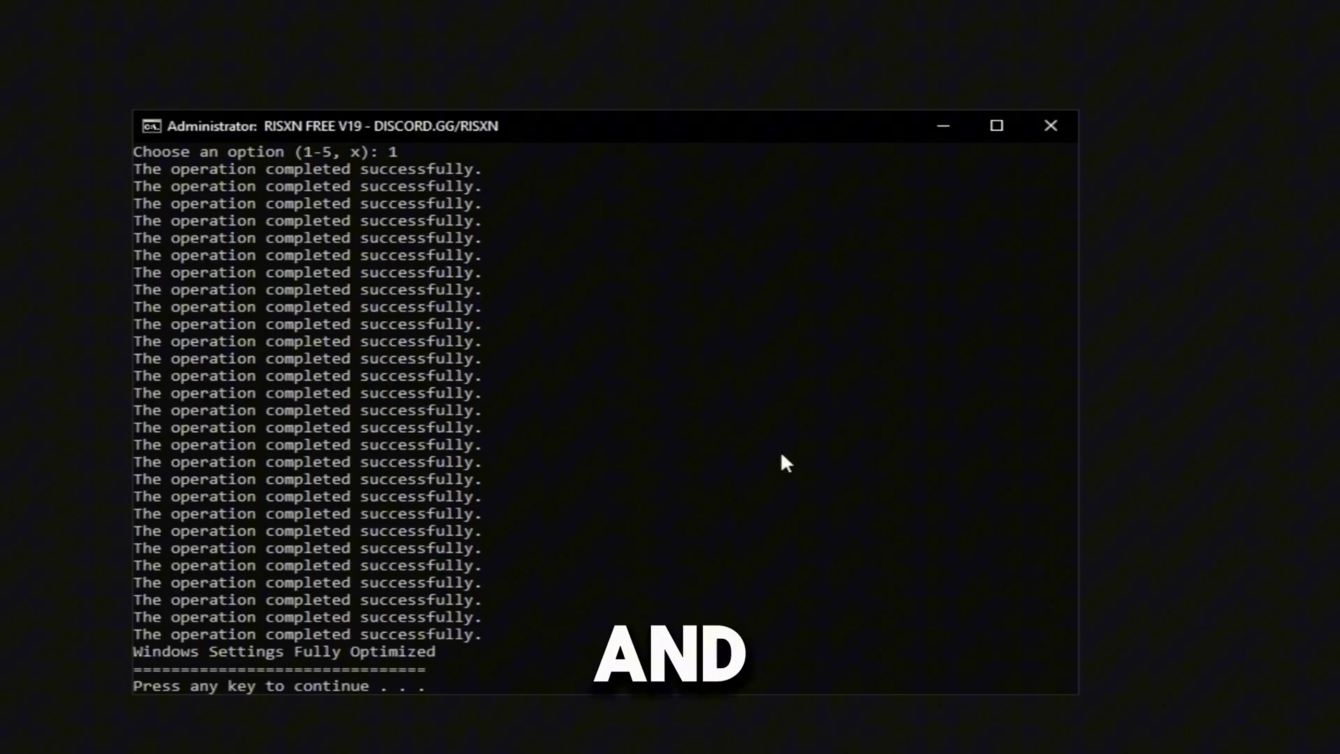
{"action": "key", "text": "Return"}
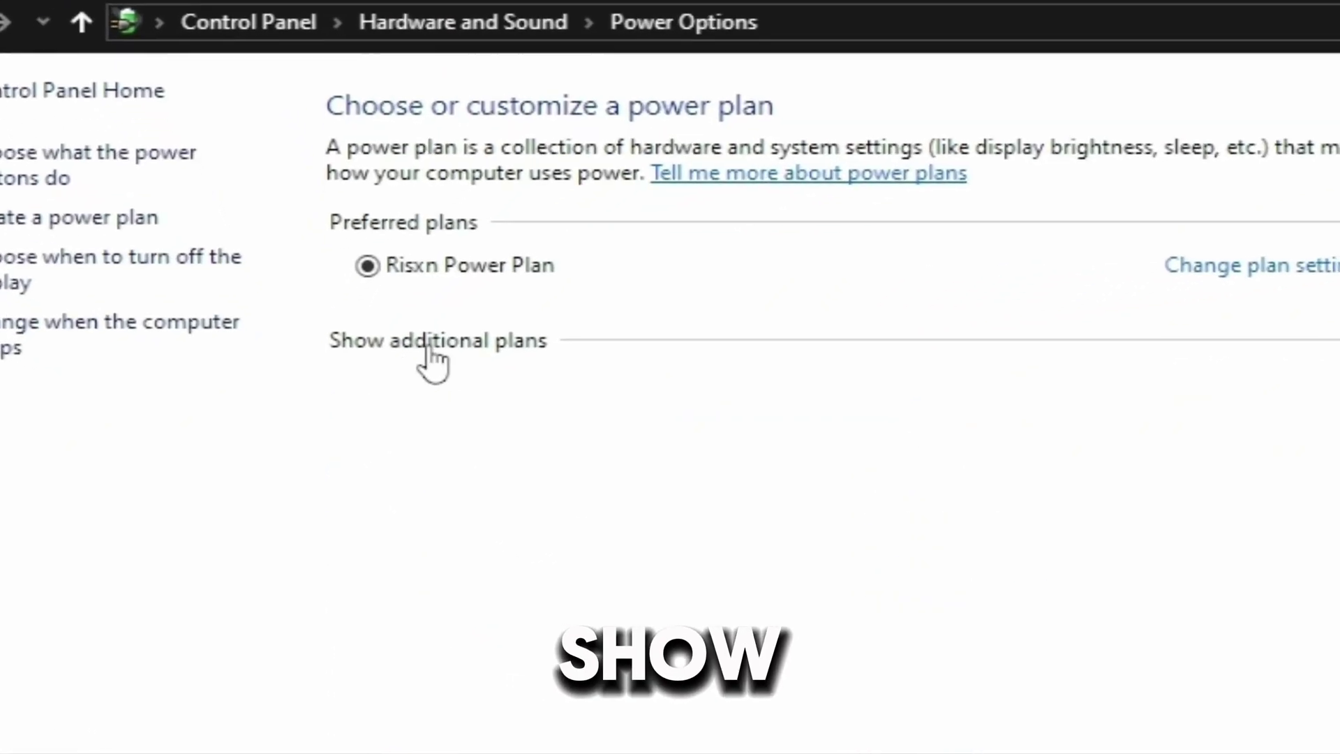
- Show the additional power plans and confirm Risxn Power Plan is the selected plan
{"action": "left_click", "coordinate": [392, 367]}
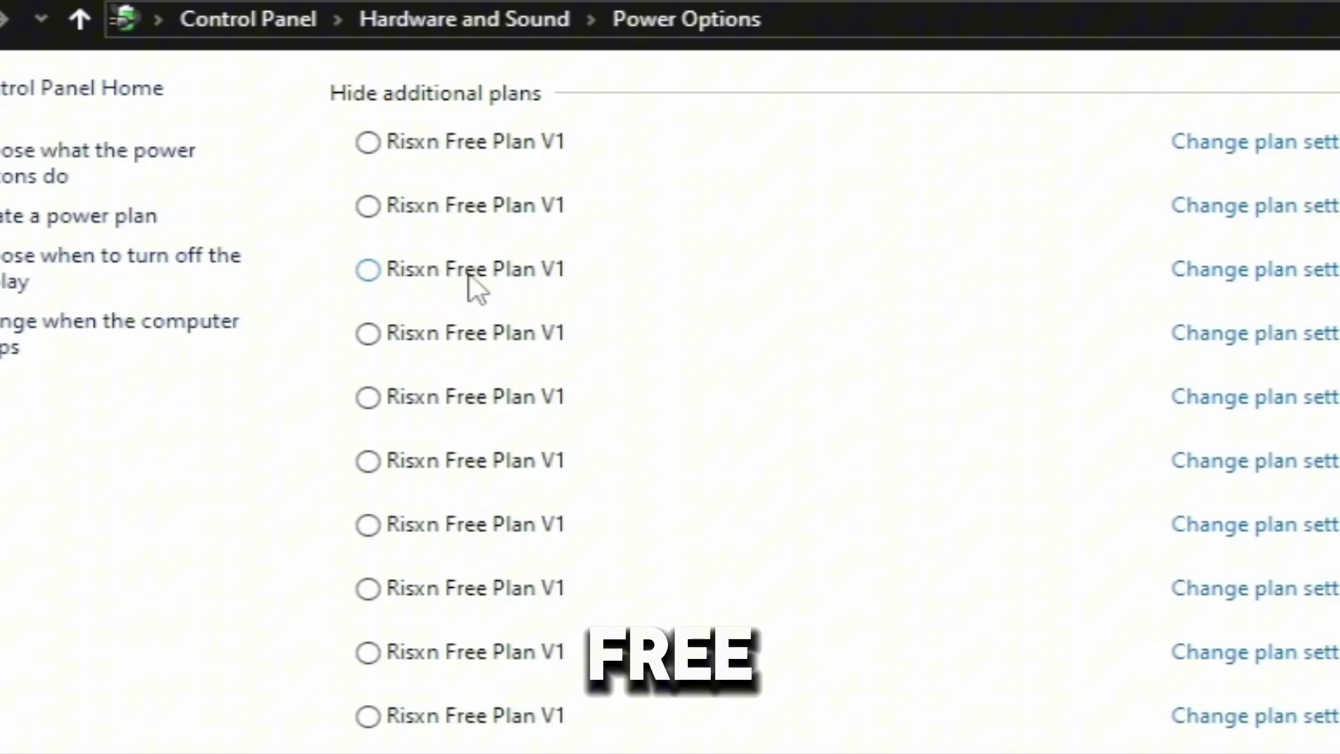
{"action": "scroll", "coordinate": [552, 457], "scroll_direction": "up", "scroll_amount": 4}
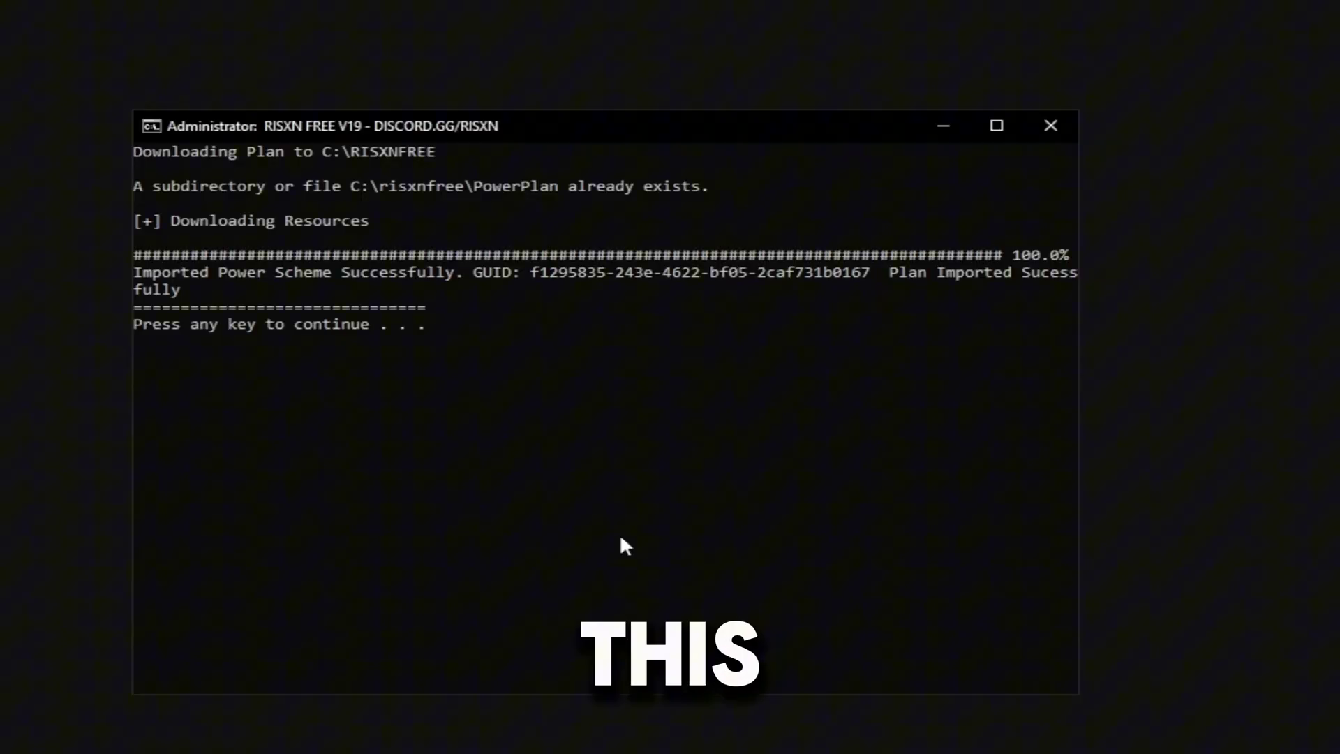
- Apply Disable Updates with Protect Services Settings in Windows Update Blocker, then close it
{"action": "key", "text": "Return"}
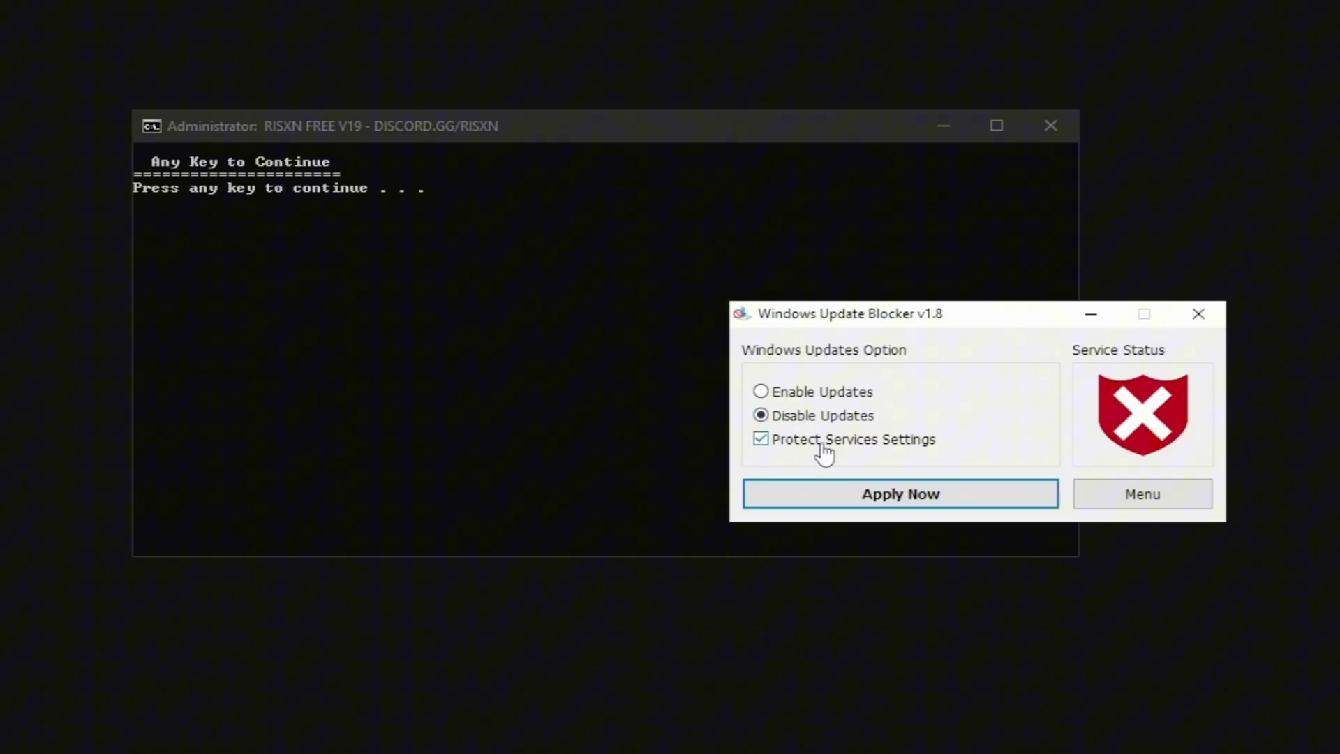
{"action": "left_click", "coordinate": [894, 501]}
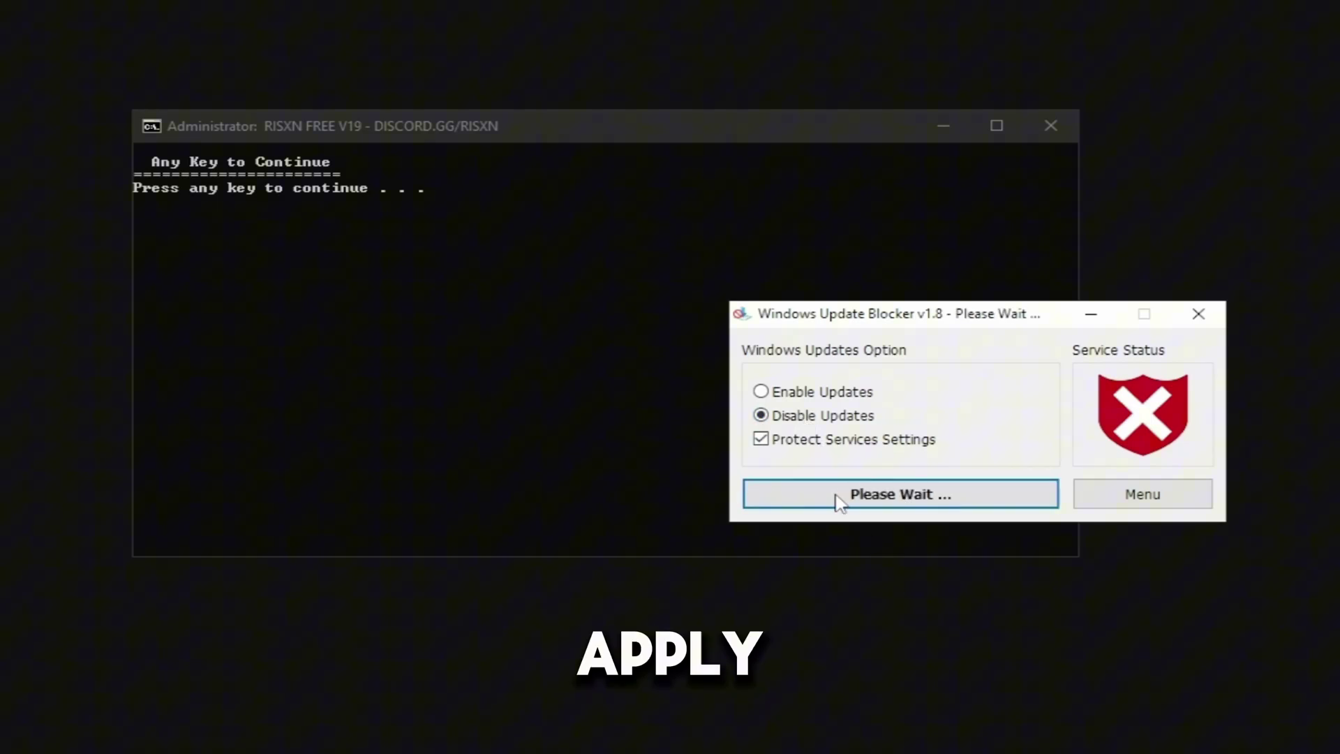
{"action": "left_click", "coordinate": [1200, 317]}
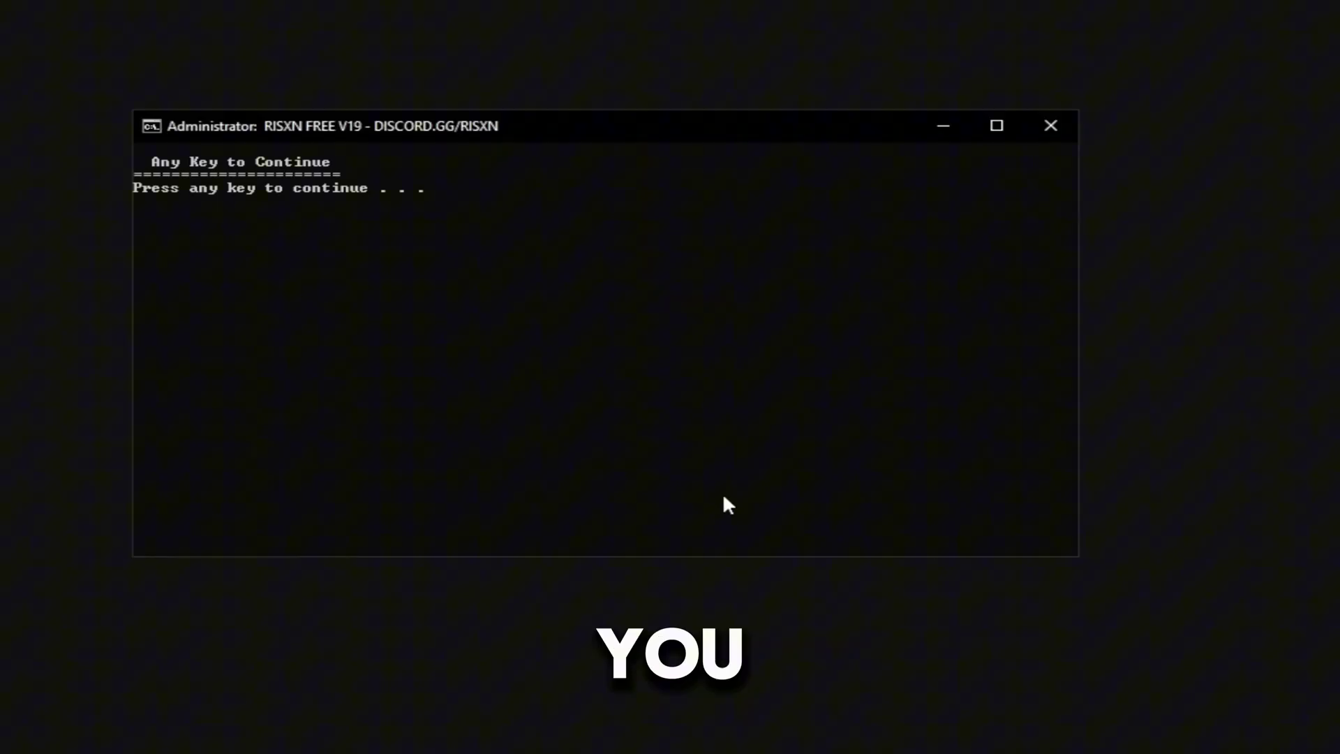
- Run the Disable Telemetry option (4) from the Windows tweaks menu
{"action": "key", "text": "Return"}
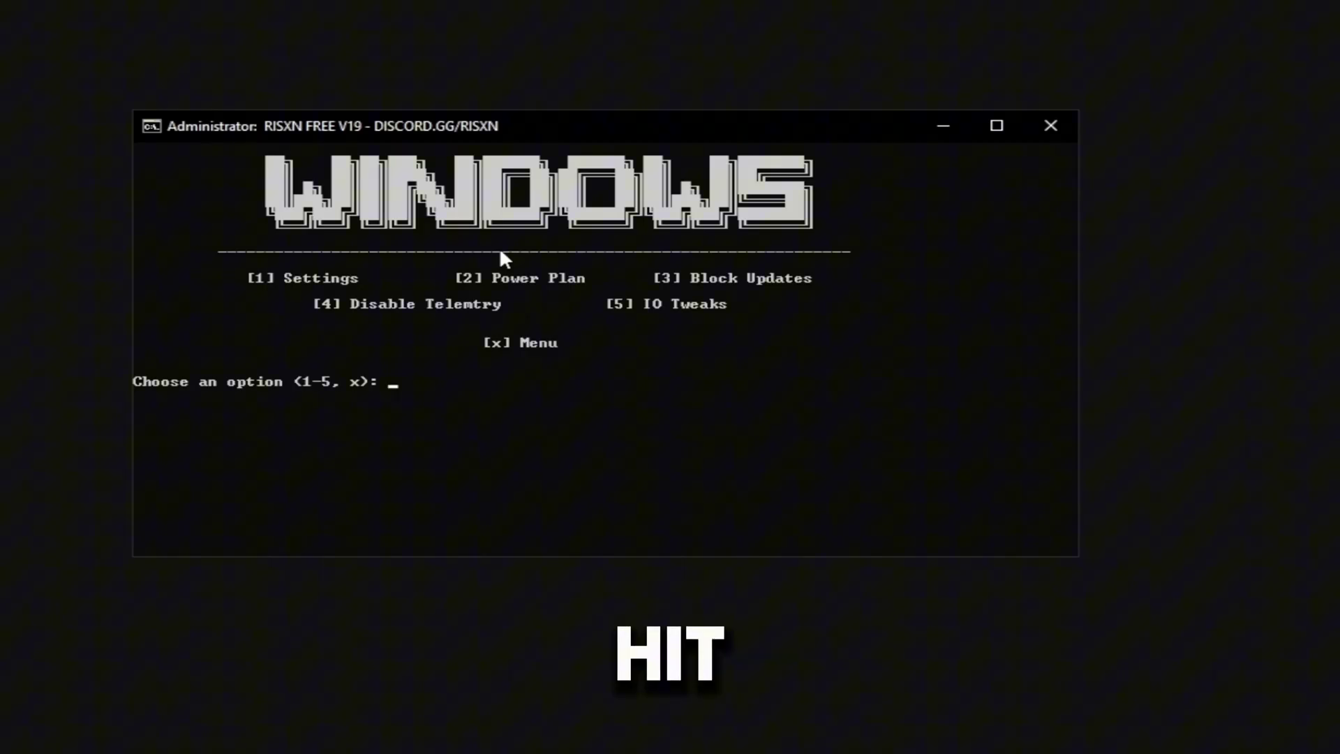
{"action": "type", "text": "4"}
{"action": "key", "text": "Return"}
{"action": "key", "text": "Return"}
{"action": "type", "text": "t"}
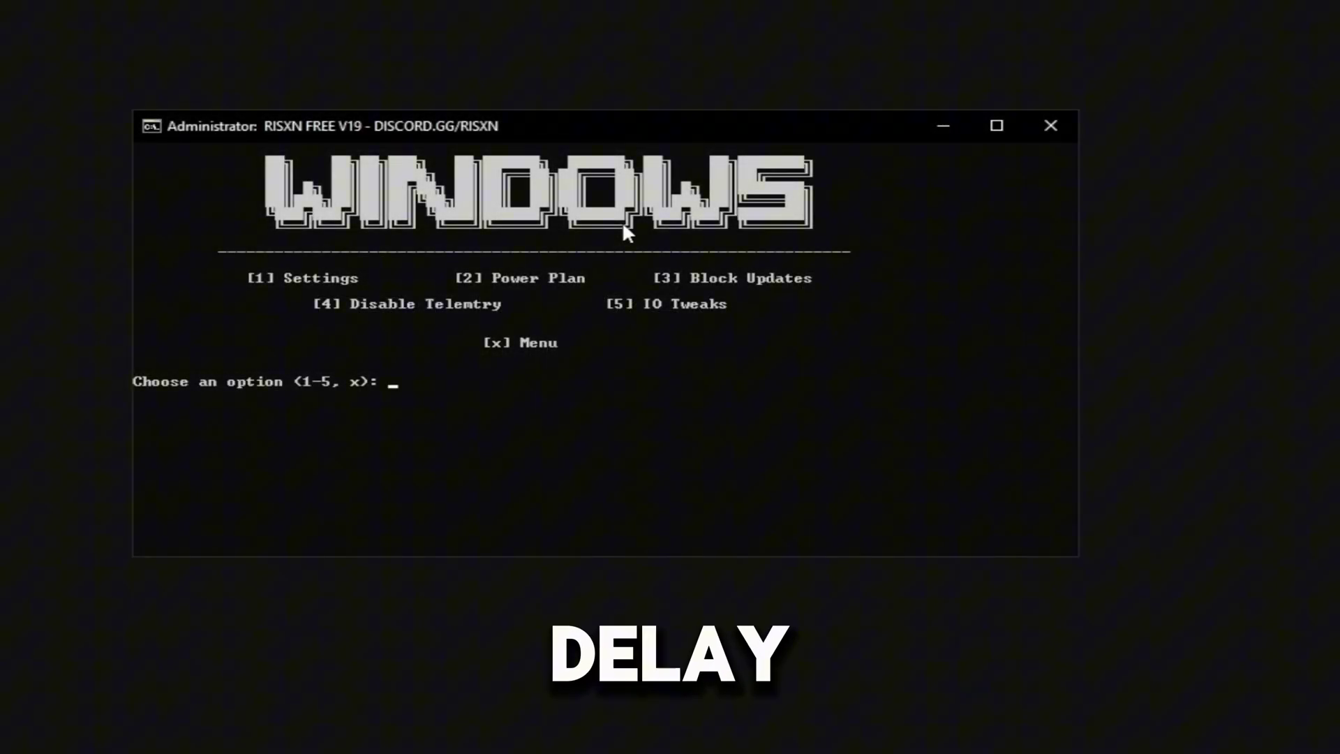
- Run IO Tweaks (option 5), then enter x to return to the main menu
{"action": "type", "text": "5"}
{"action": "key", "text": "Return"}
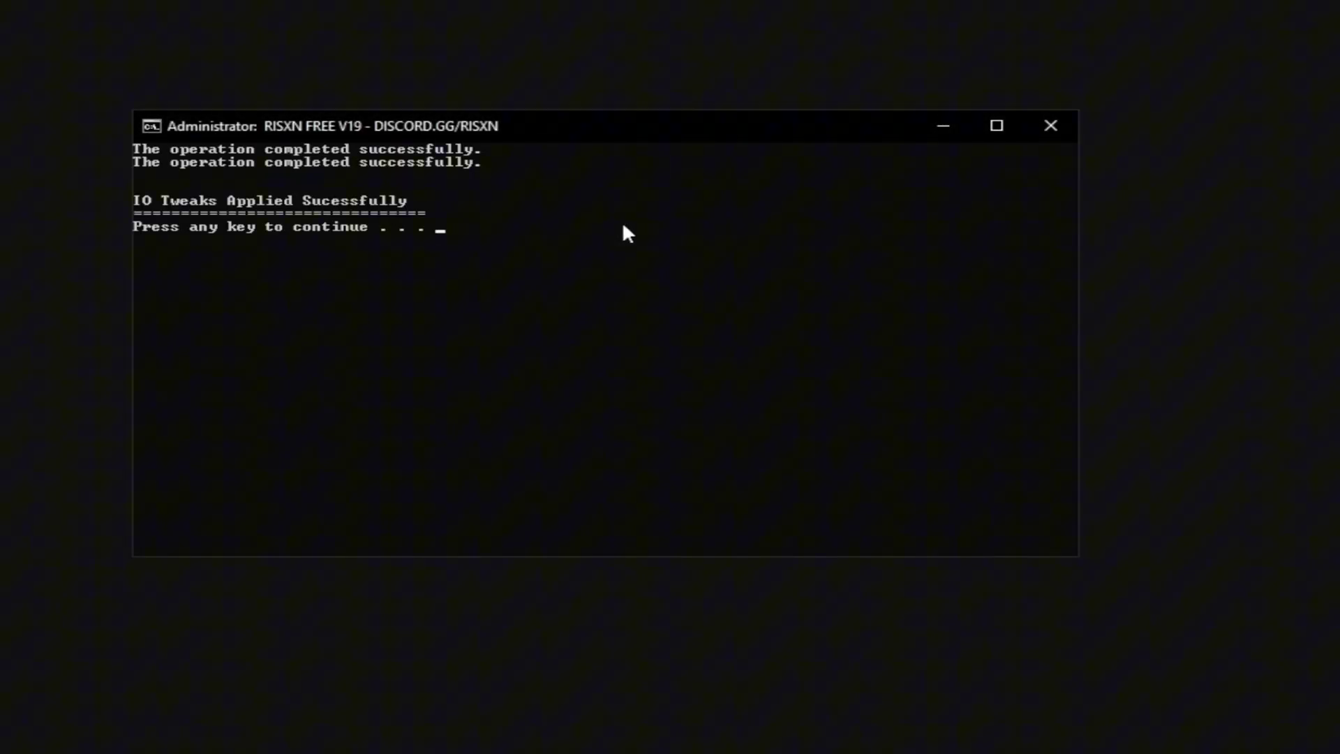
{"action": "key", "text": "Return"}
{"action": "type", "text": "x"}
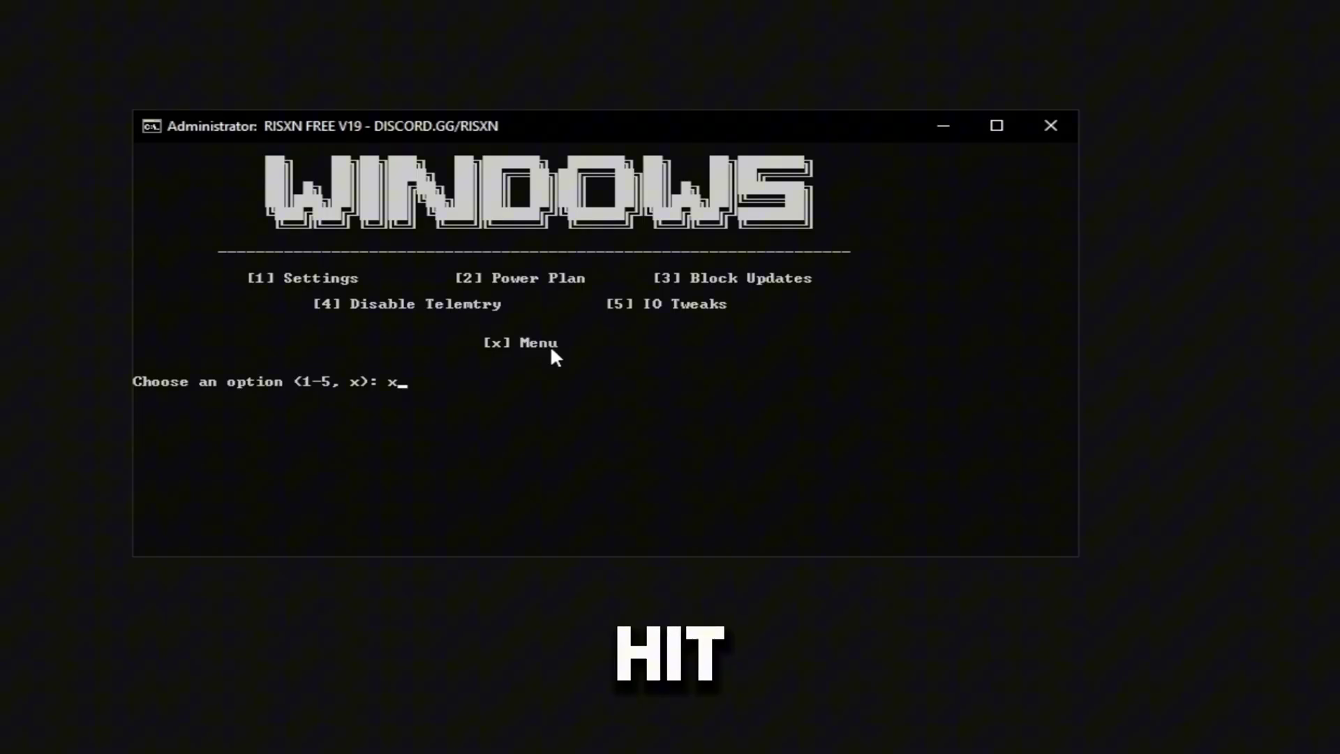
{"action": "key", "text": "Return"}
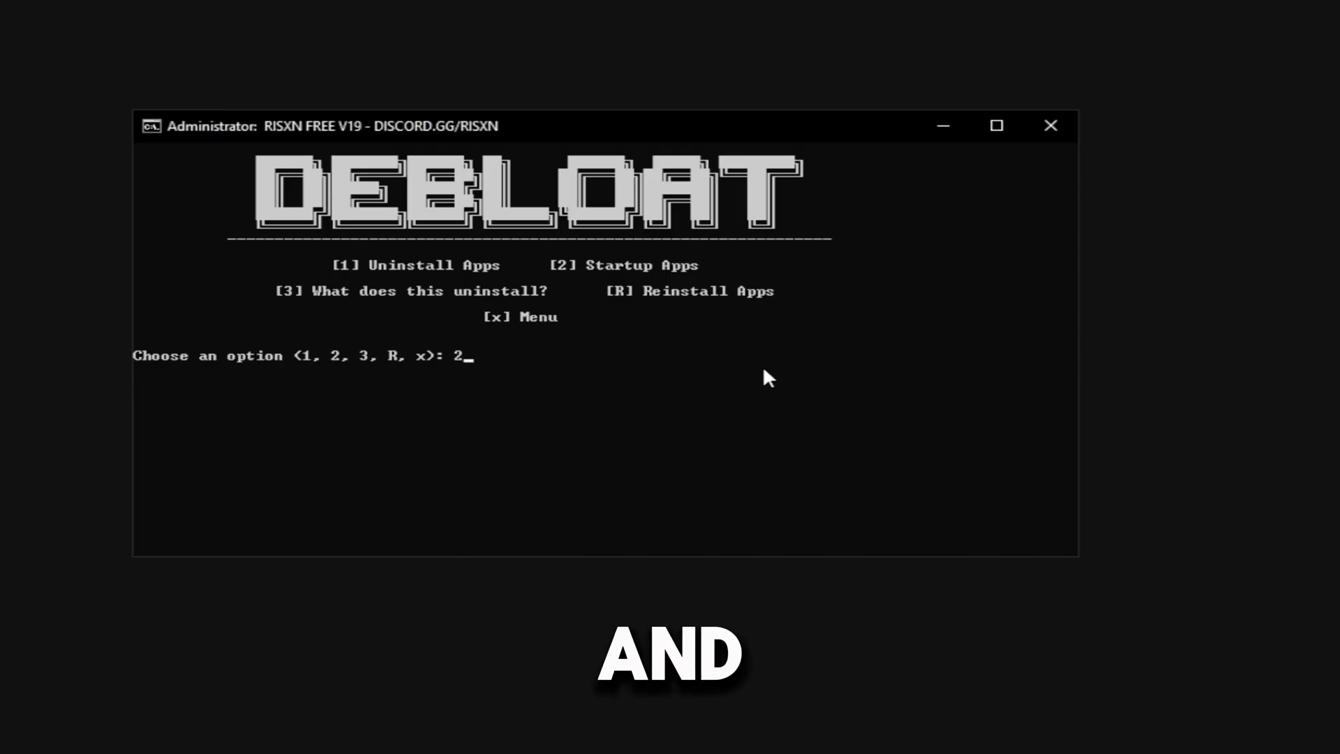
- Run the Startup Apps debloat option, review Task Manager's startup list, then close Task Manager
{"action": "key", "text": "Return"}
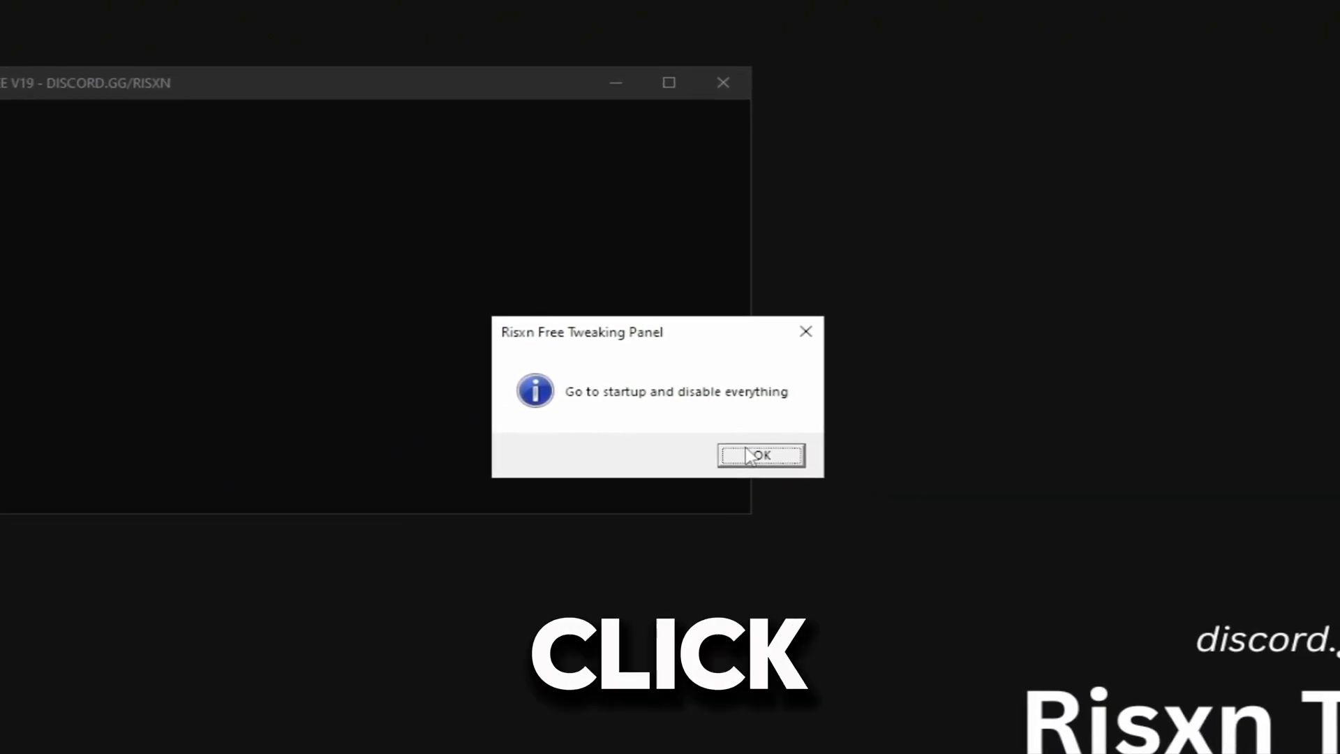
{"action": "left_click", "coordinate": [748, 455]}
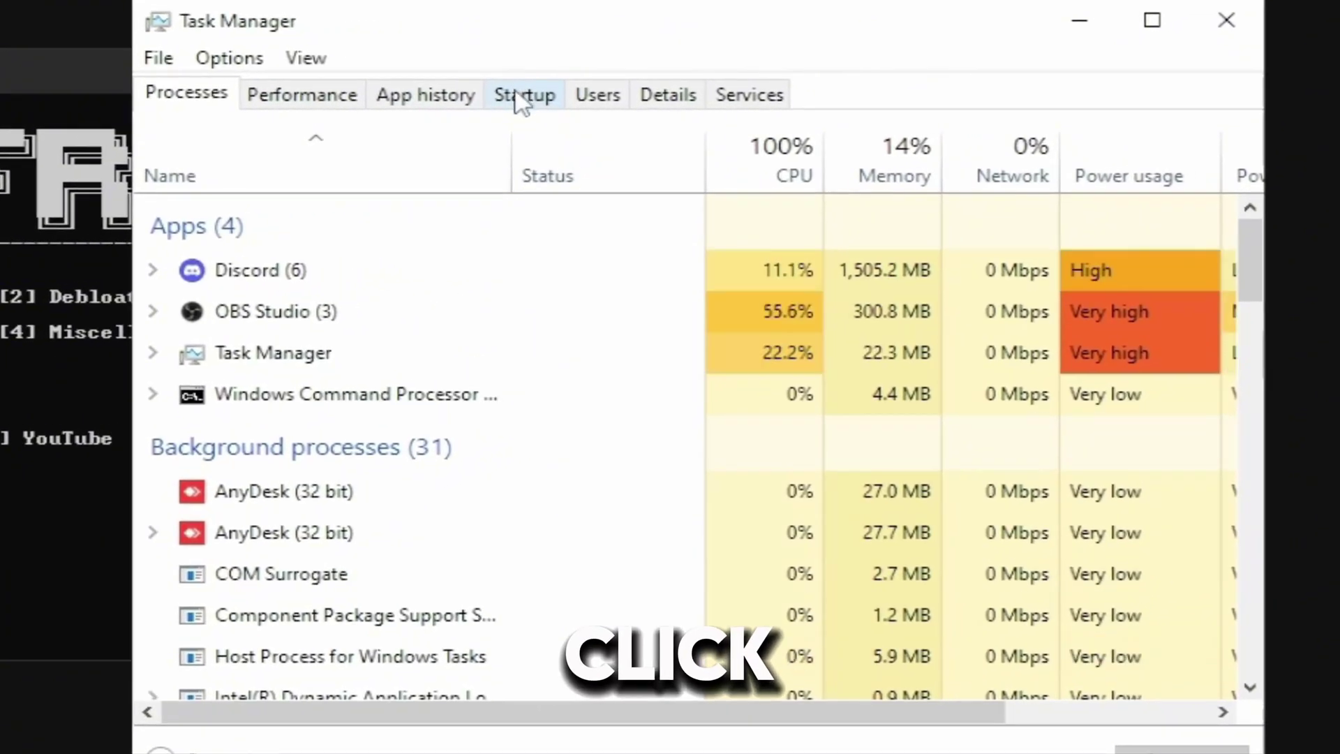
{"action": "left_click", "coordinate": [531, 105]}
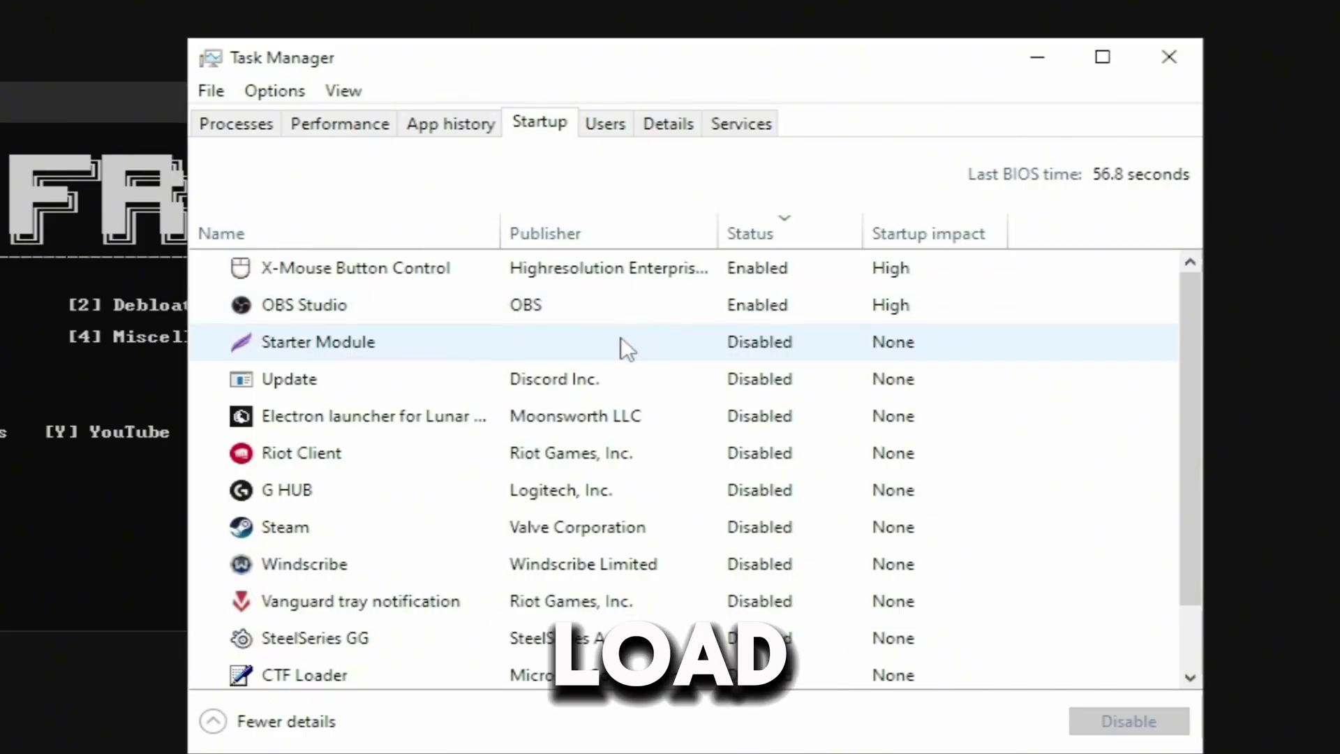
{"action": "left_click", "coordinate": [1171, 69]}
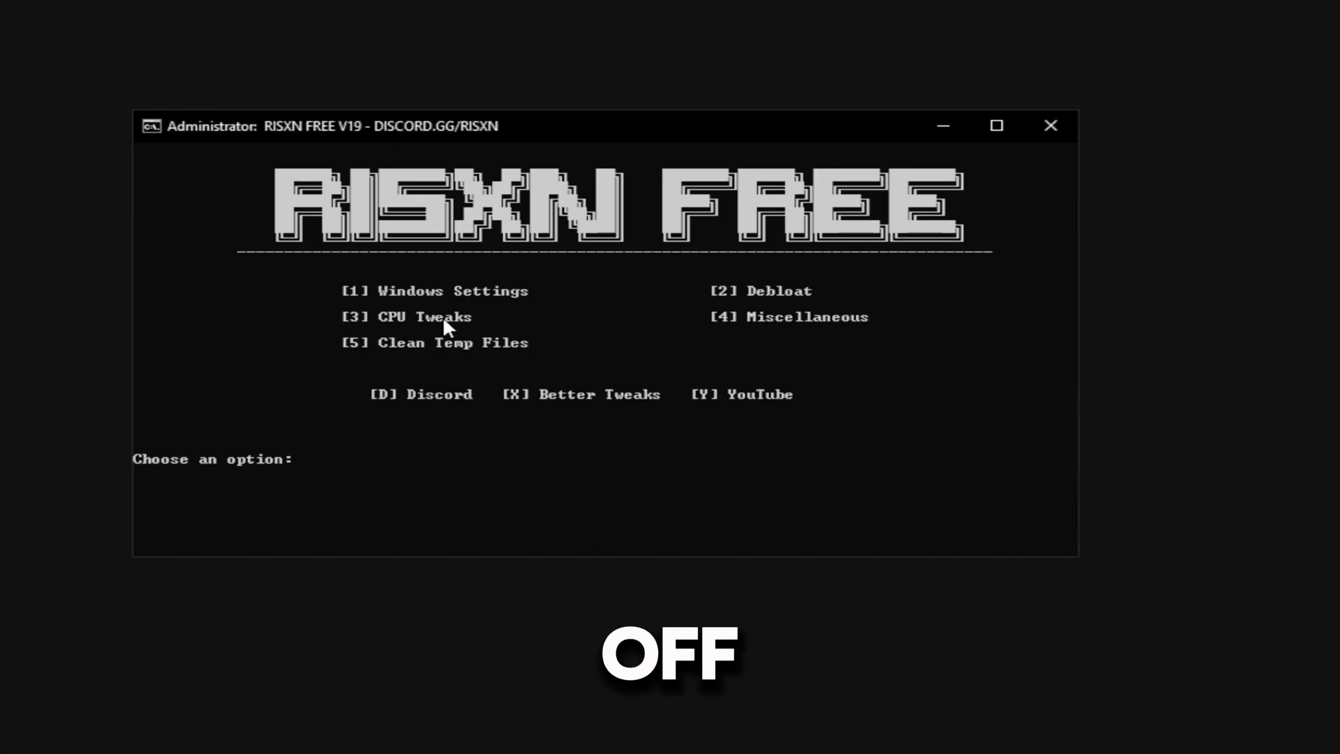
- Run the CPU Tweaks option (3) from the main menu
{"action": "type", "text": "3"}
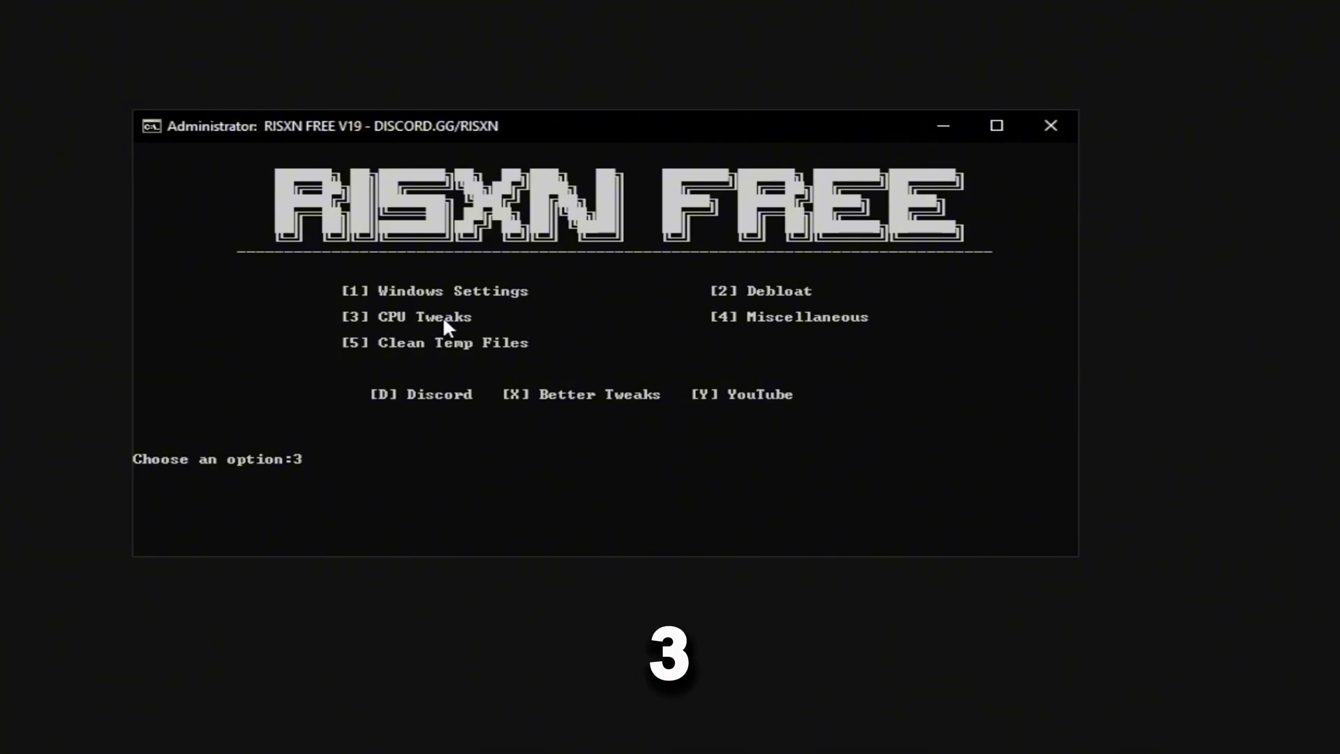
{"action": "key", "text": "Return"}
{"action": "key", "text": "Return"}
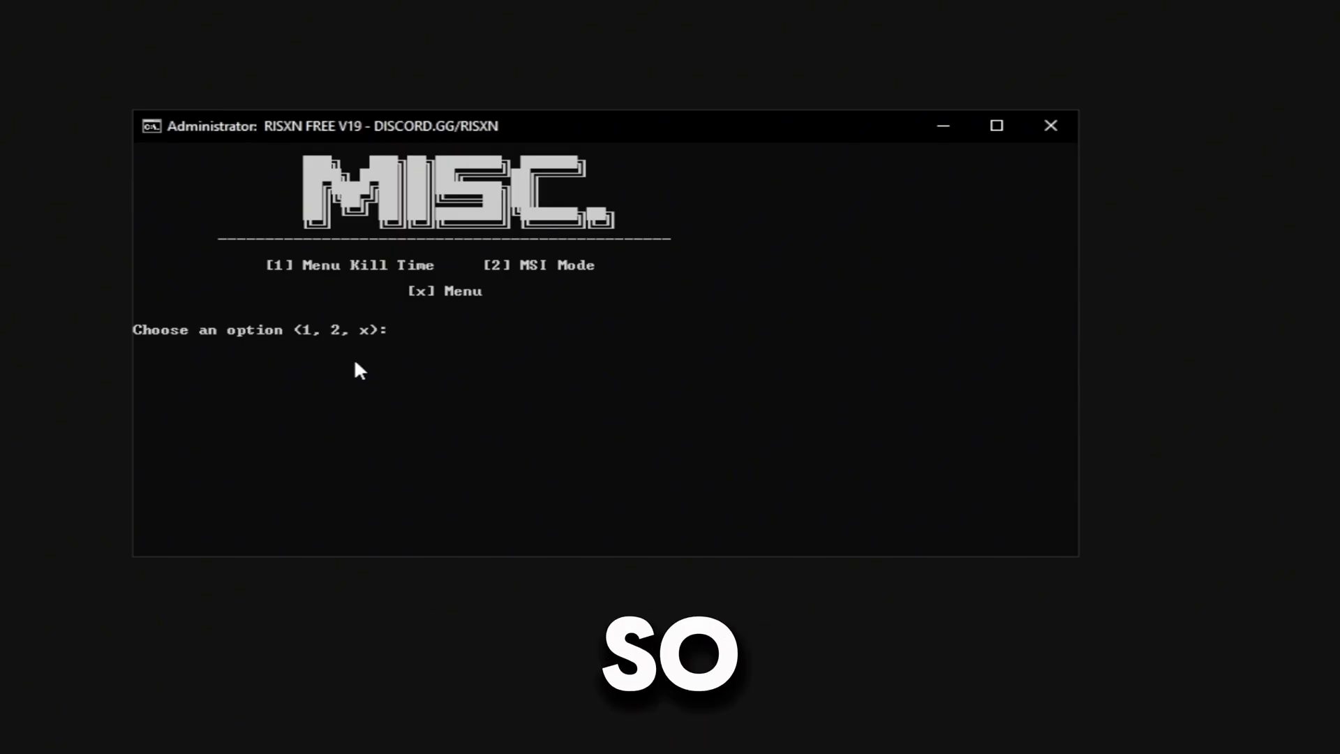
- Run Menu Kill Time (option 1), then launch MSI Mode past its GPU High Priority instruction
{"action": "type", "text": "1"}
{"action": "key", "text": "Return"}
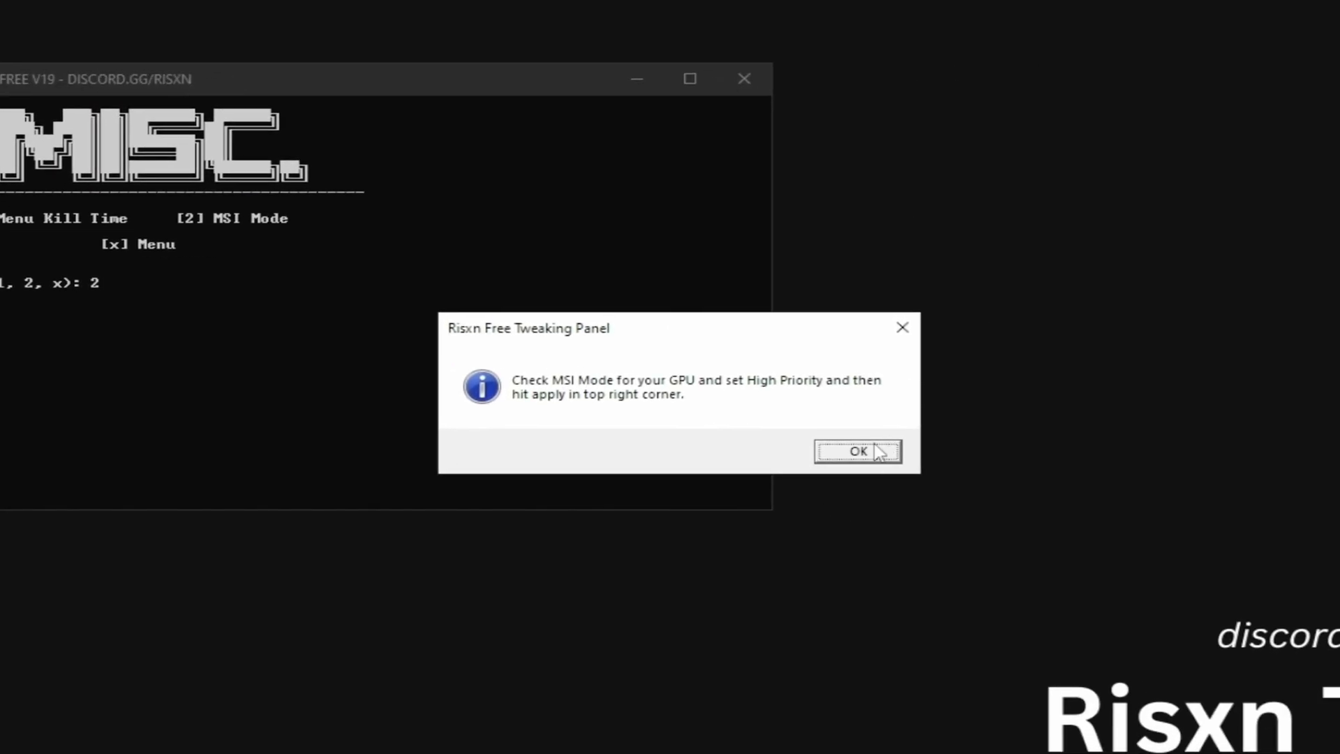
{"action": "left_click", "coordinate": [857, 452]}
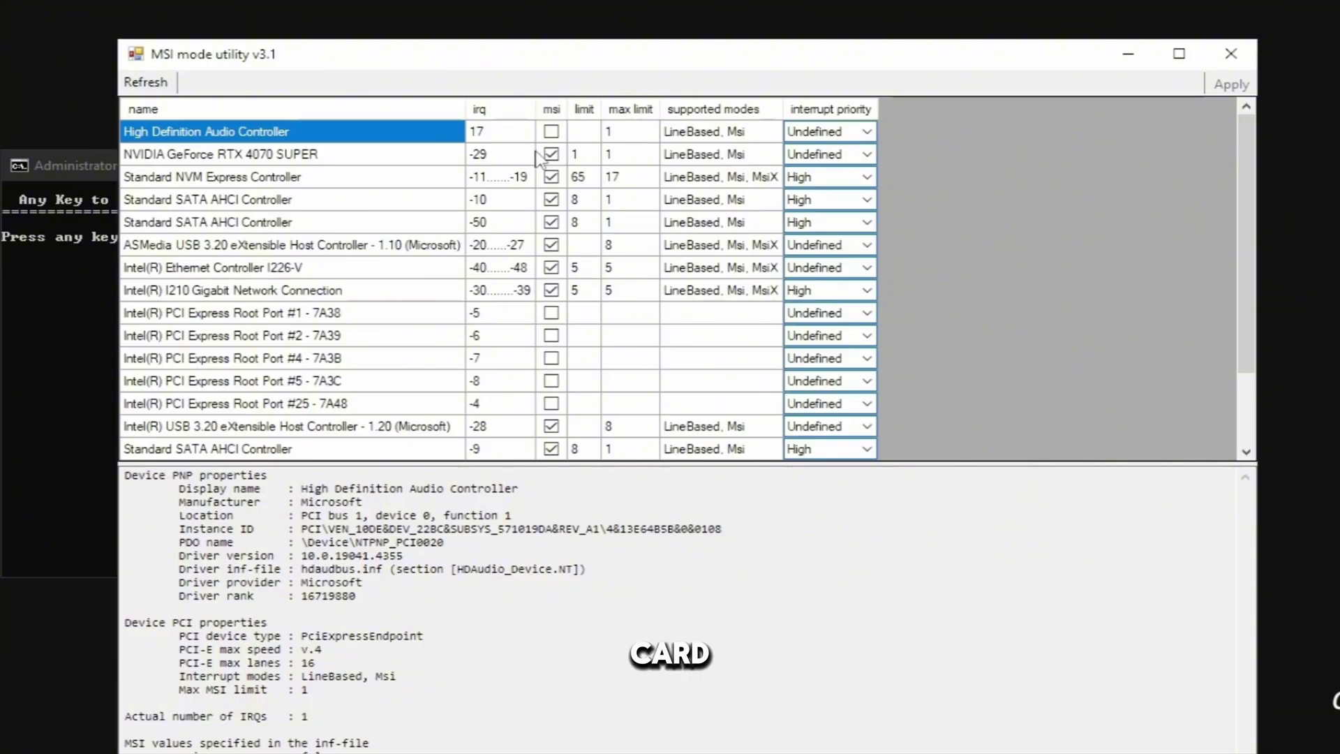
- Set the RTX 4070 SUPER's interrupt priority to High, then back to Undefined, and apply the MSI settings
{"action": "left_click", "coordinate": [435, 158]}
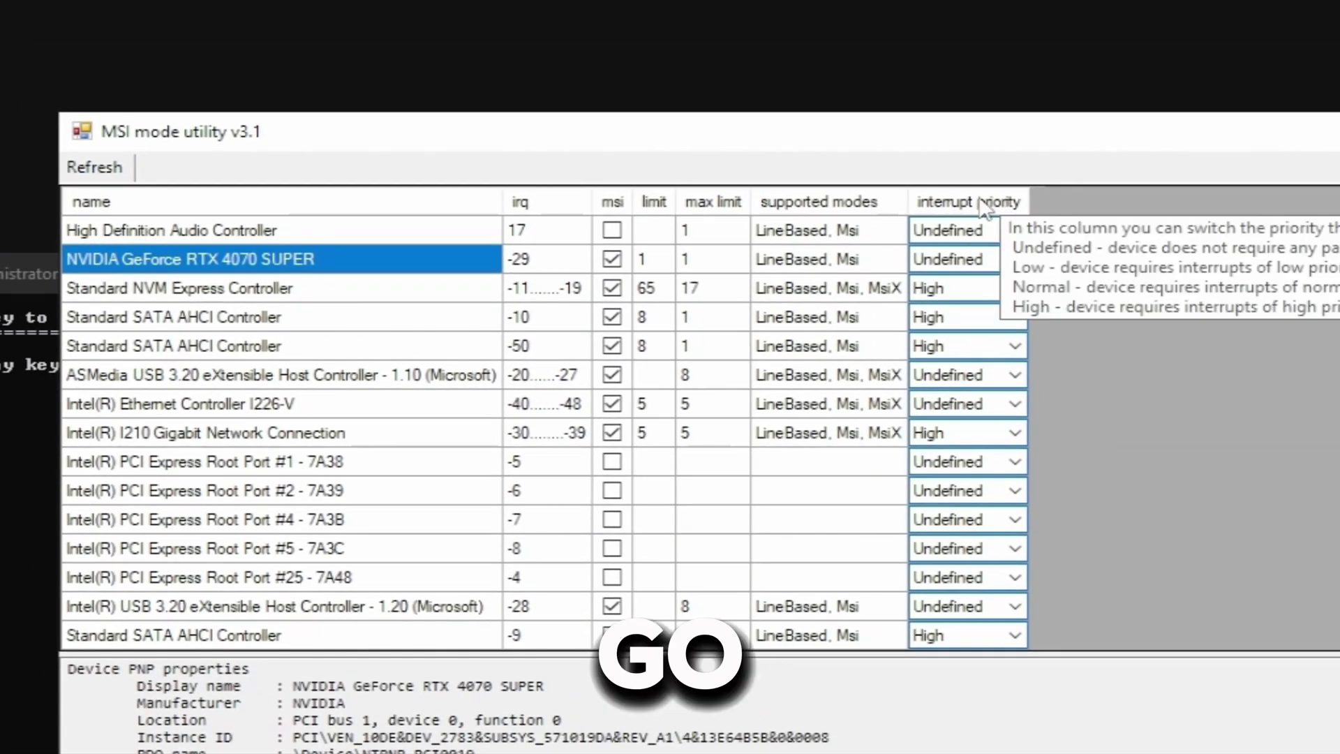
{"action": "left_click", "coordinate": [1011, 259]}
{"action": "left_click", "coordinate": [964, 335]}
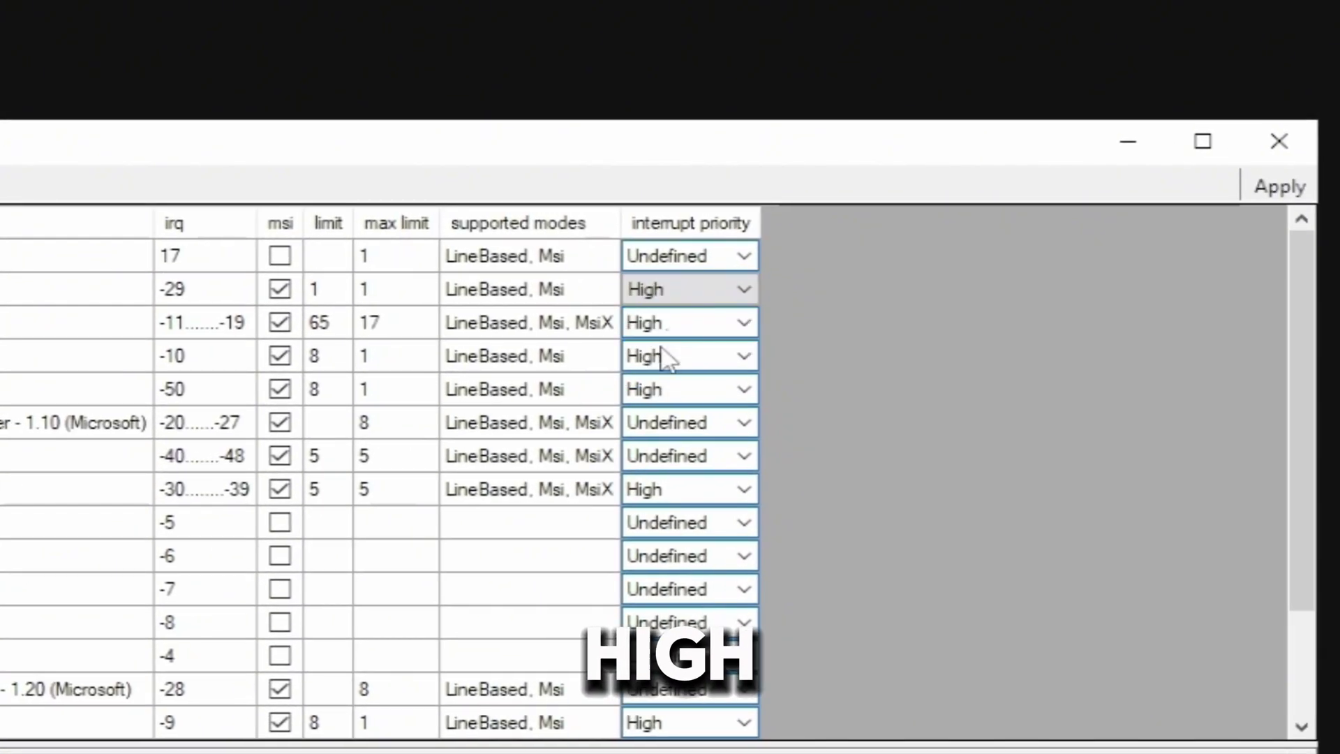
{"action": "left_click", "coordinate": [1006, 262]}
{"action": "left_click", "coordinate": [691, 317]}
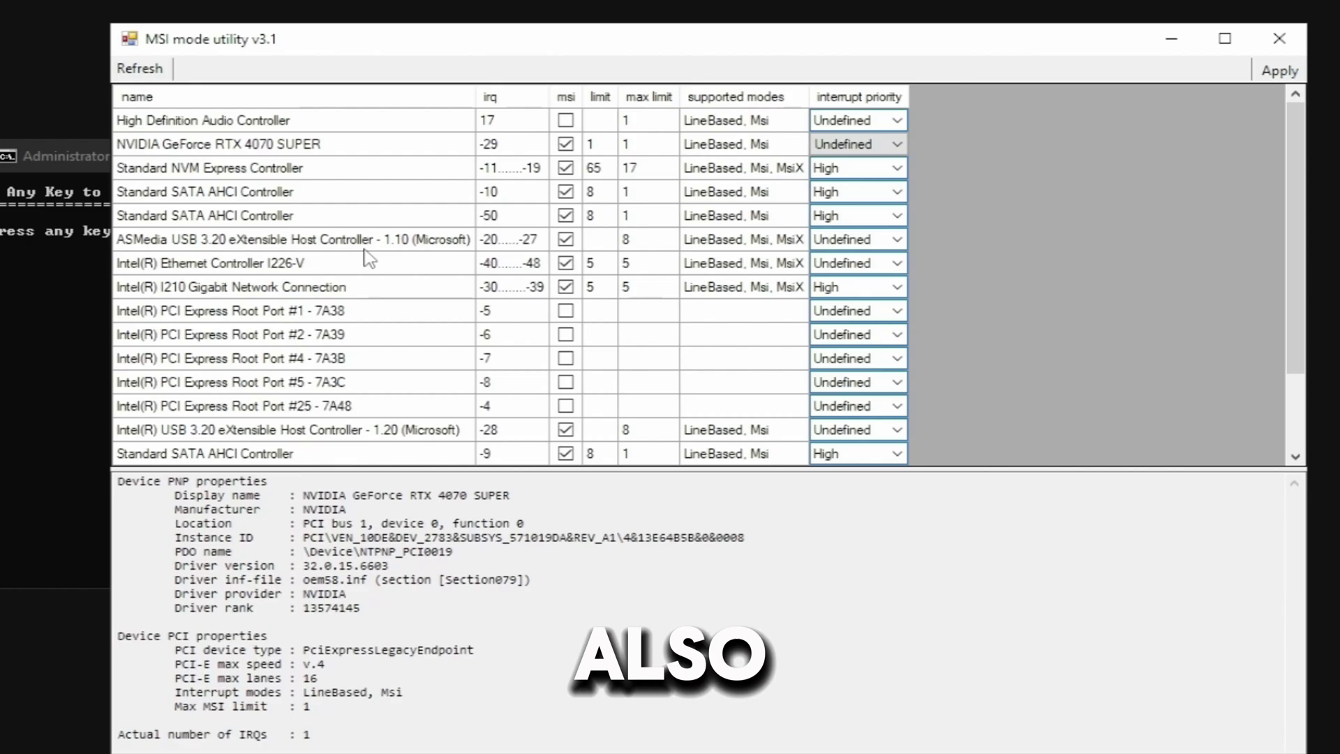
{"action": "left_click", "coordinate": [367, 288]}
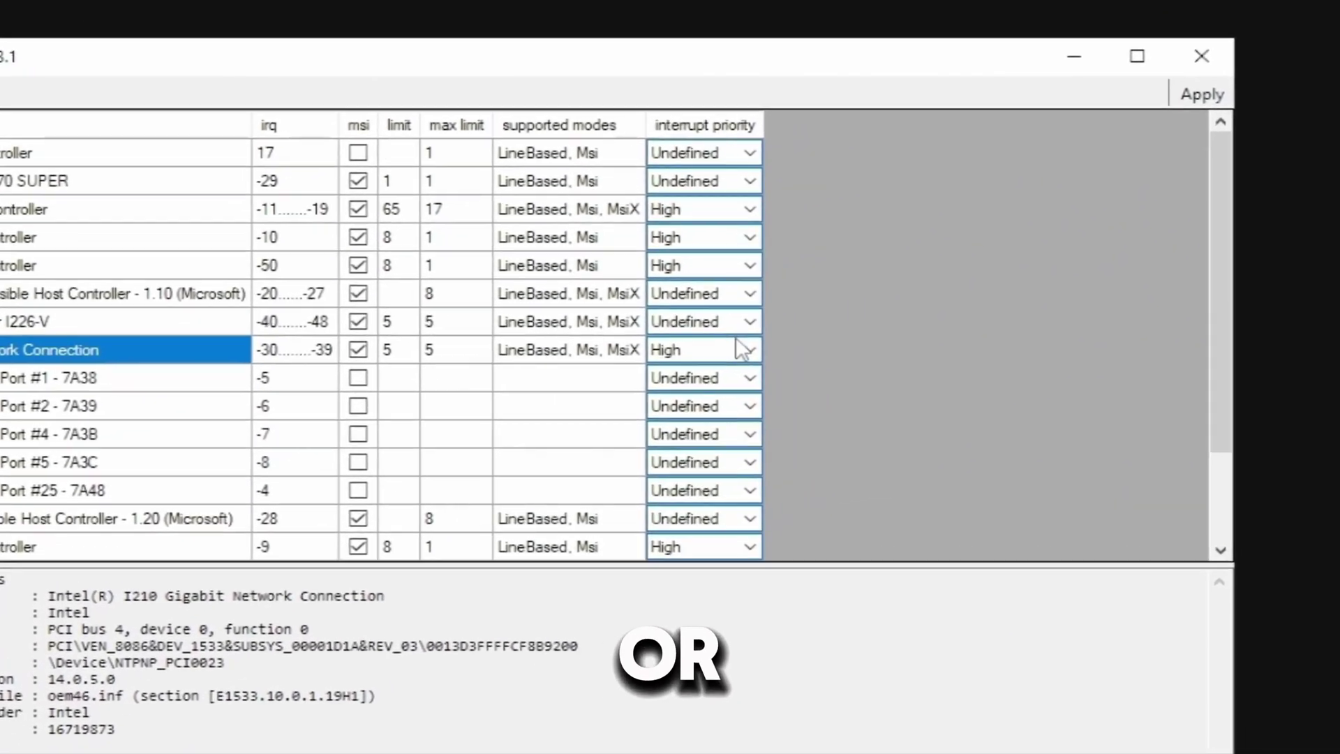
{"action": "left_click", "coordinate": [991, 162]}
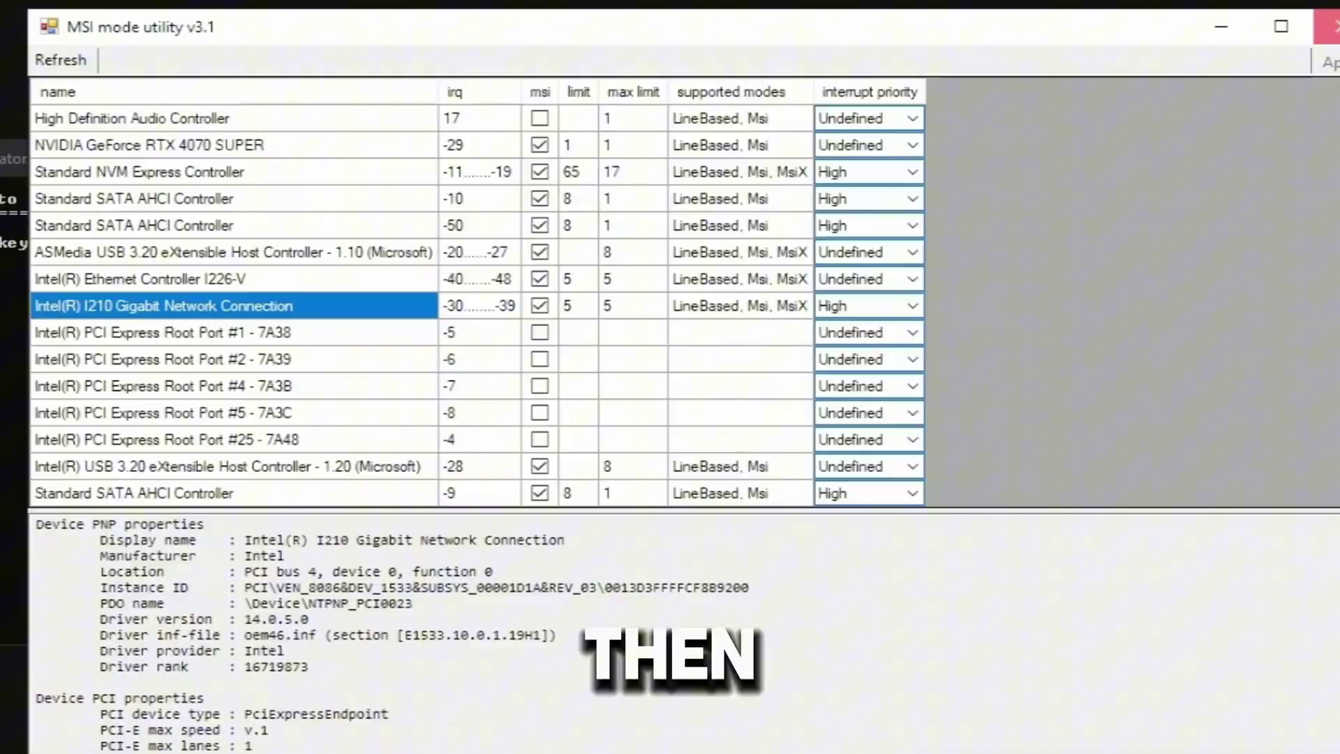
- Close the MSI mode utility and exit the MISC menu back to the RISXN FREE main menu
{"action": "left_click", "coordinate": [995, 108]}
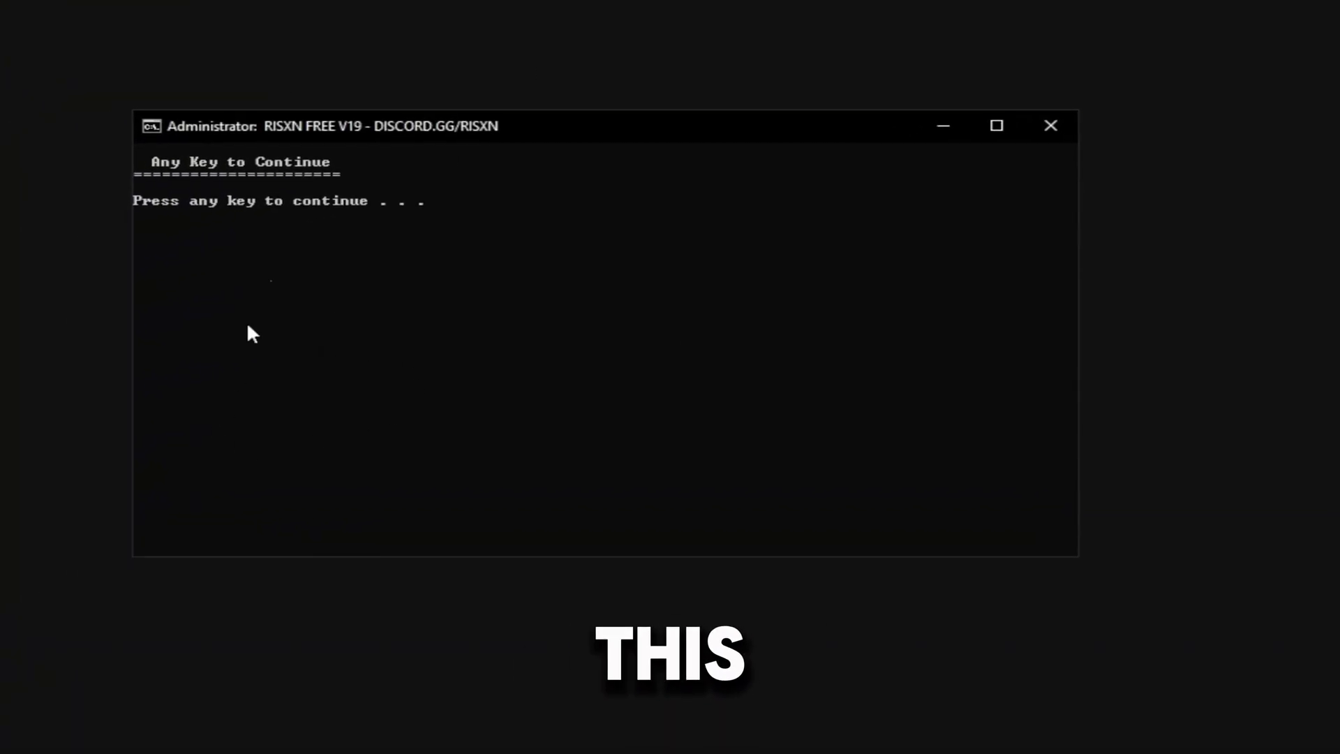
{"action": "key", "text": "Return"}
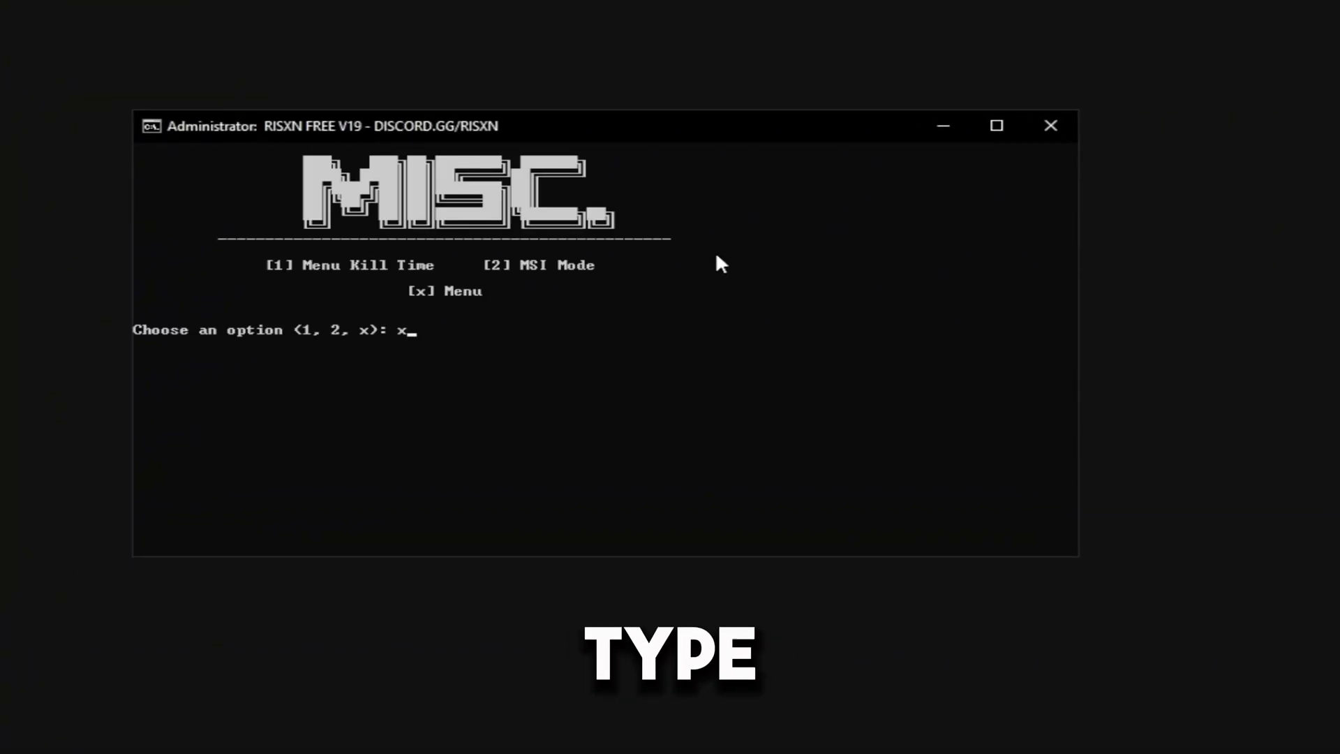
{"action": "key", "text": "Return"}
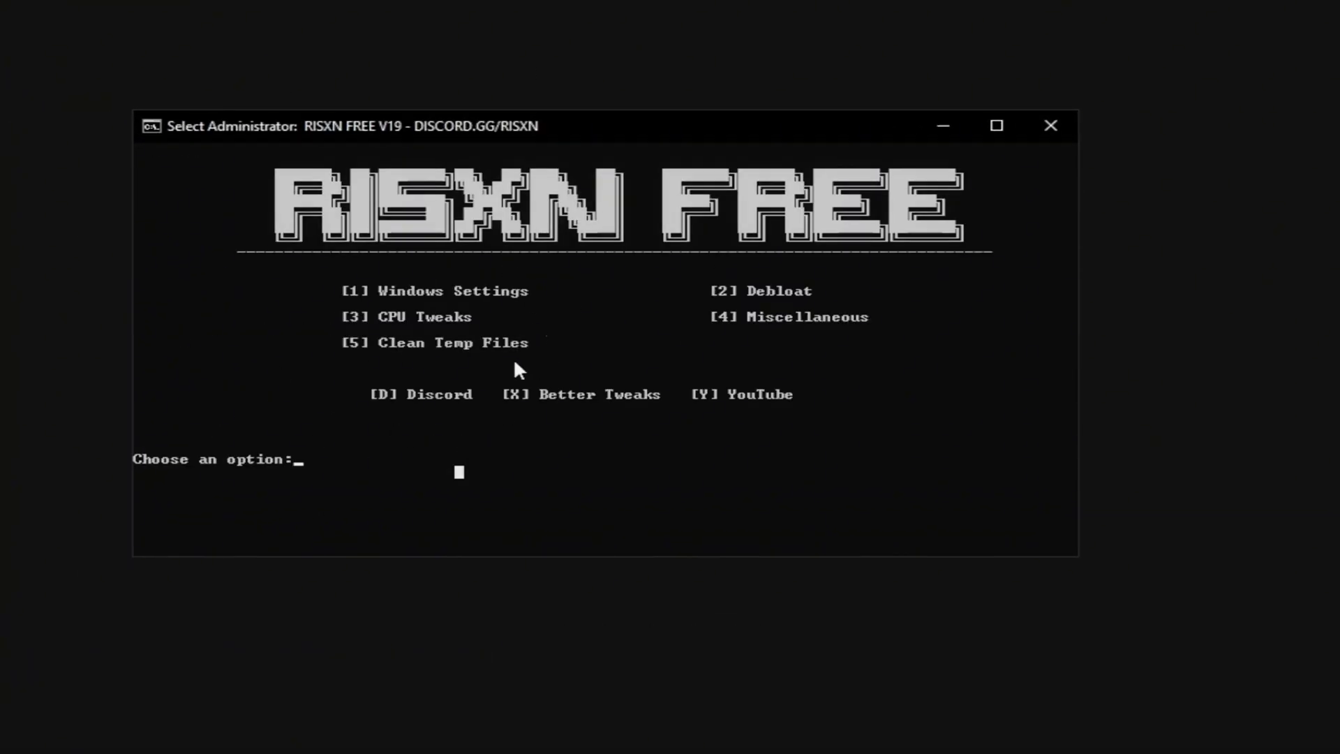